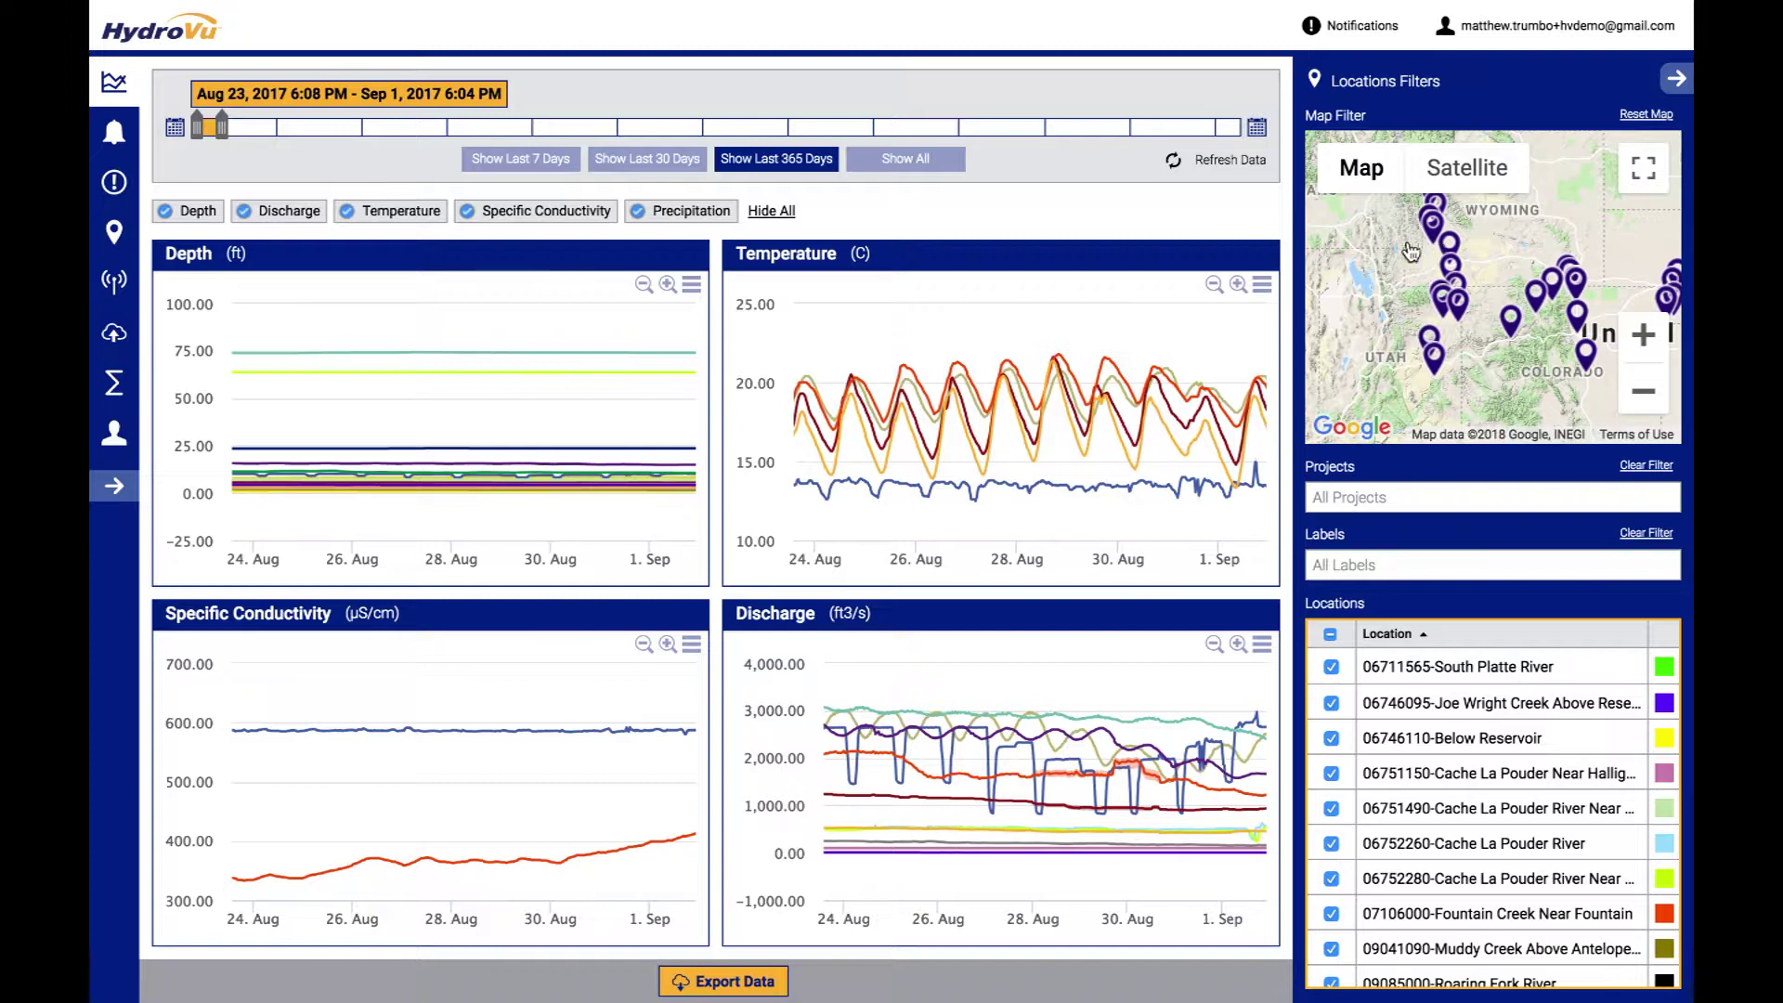
# Expand the sidebar, go to Calculated Parameters and start a new parameter
pyautogui.click(113, 485)
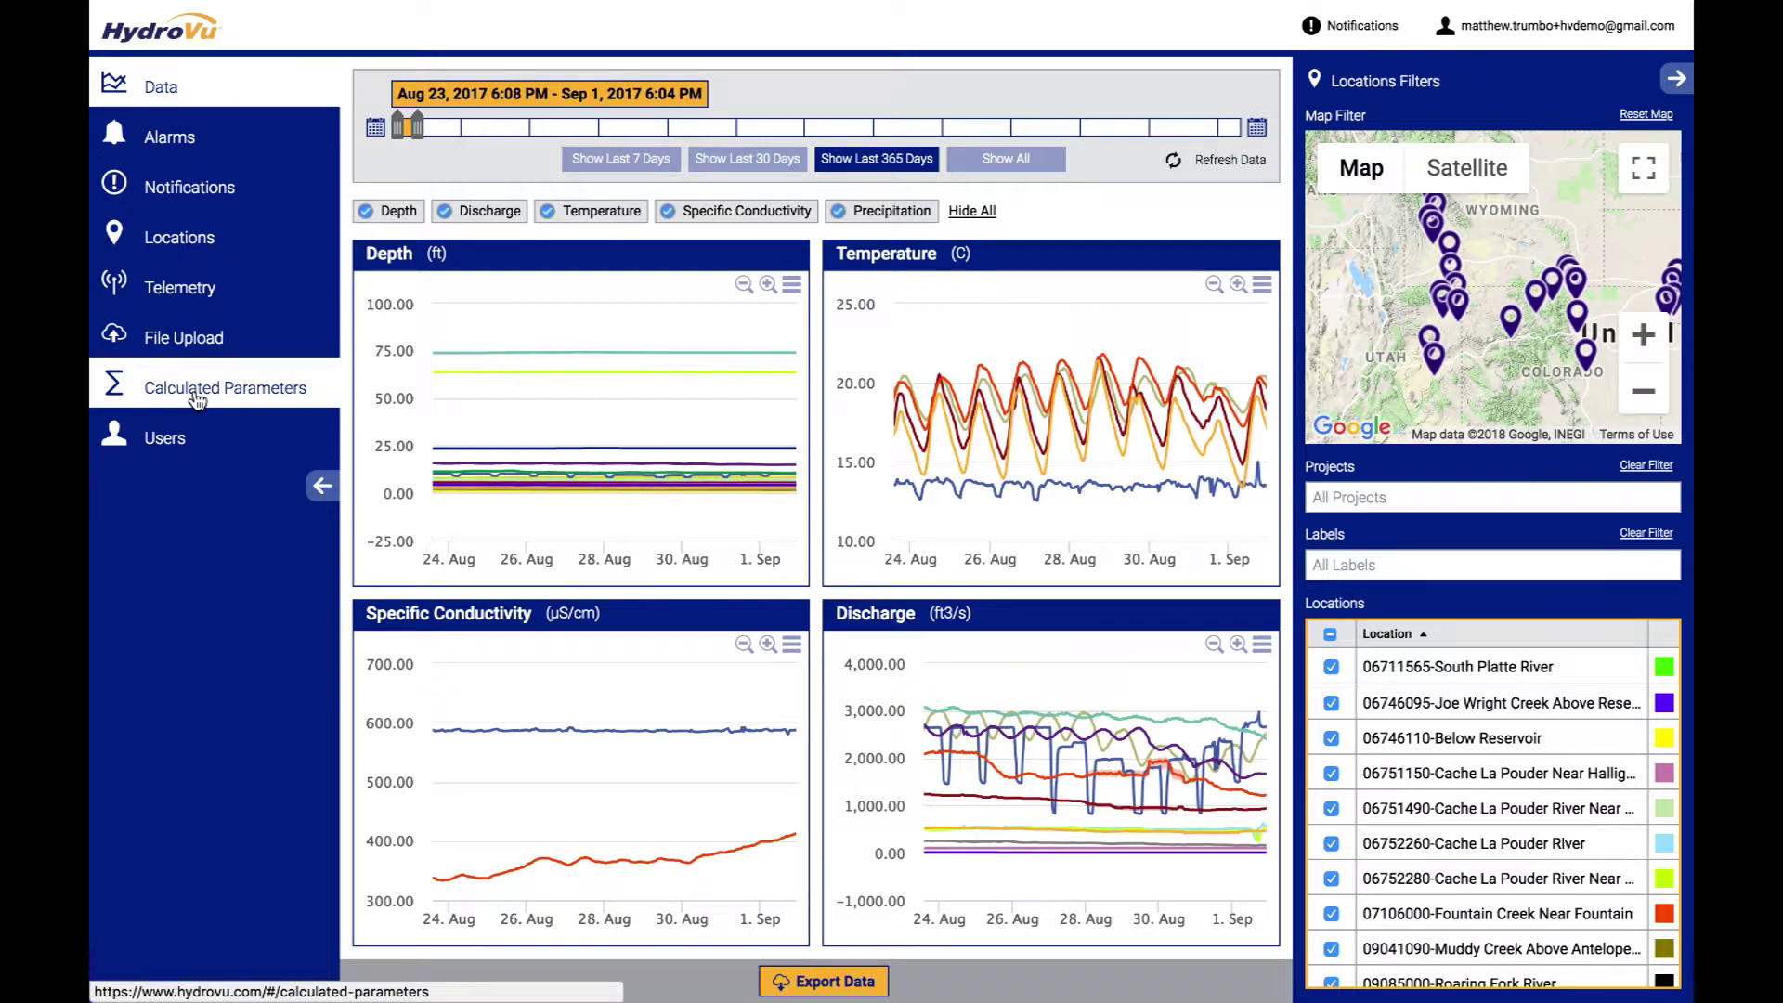
pyautogui.click(200, 397)
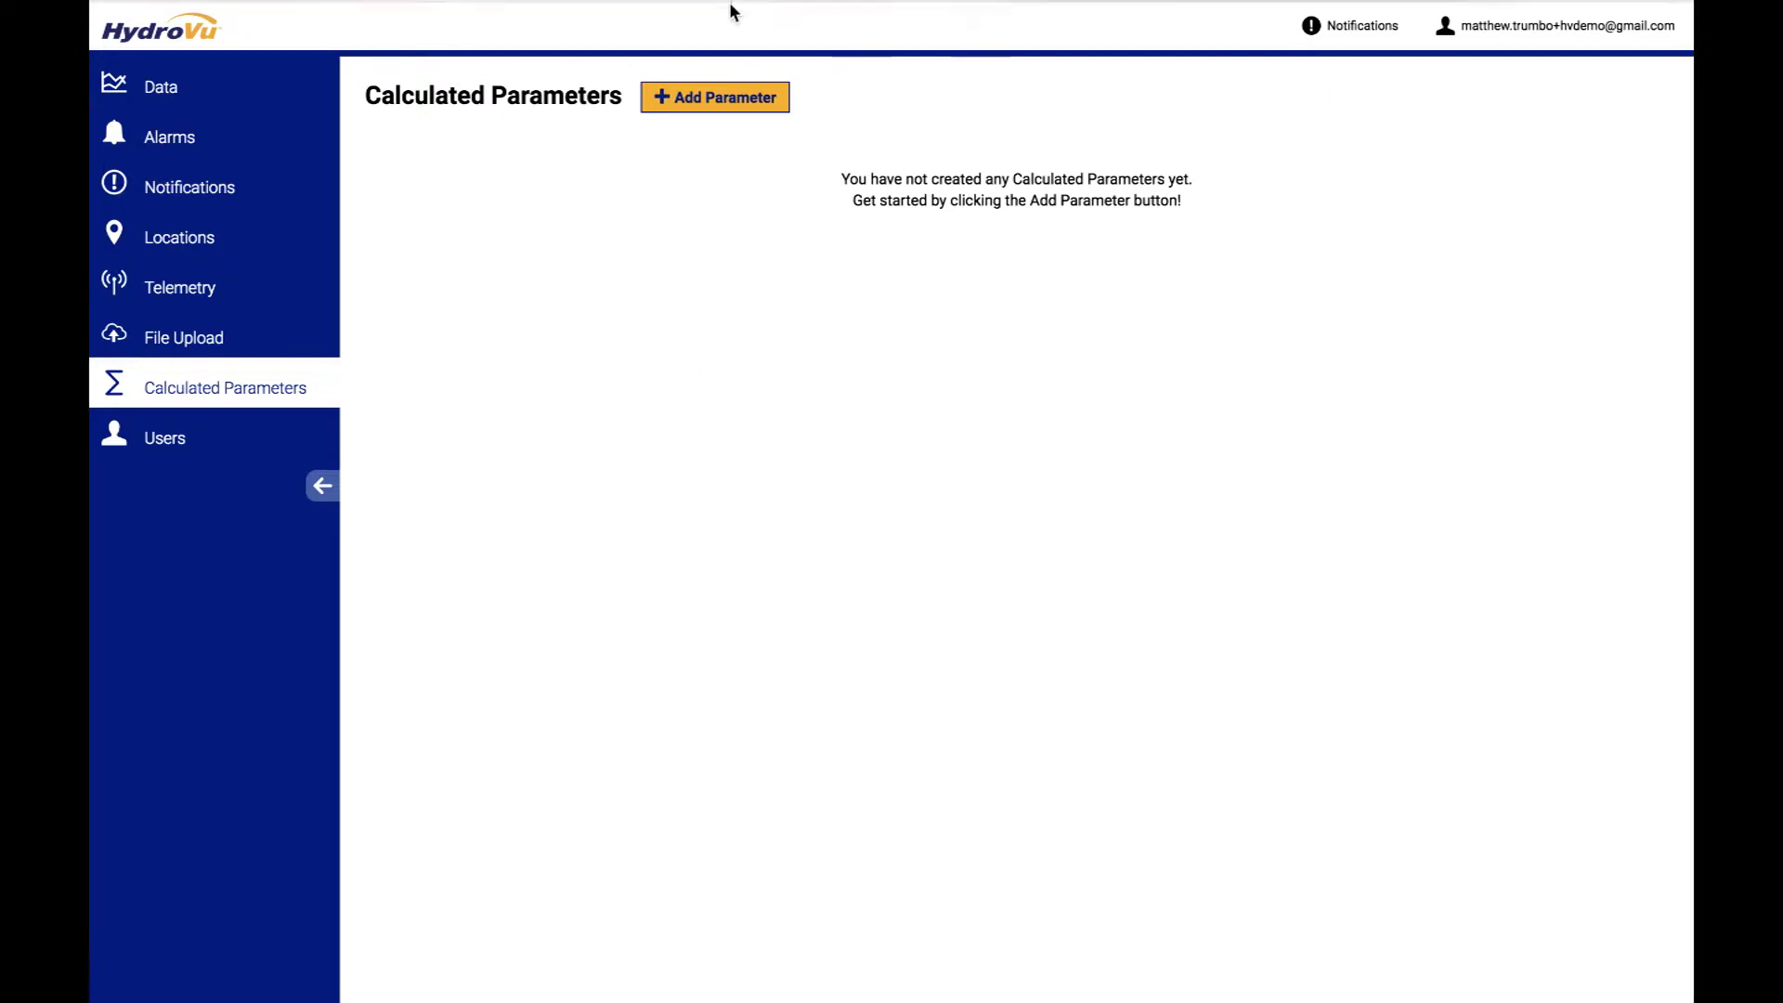
pyautogui.moveTo(729, 5)
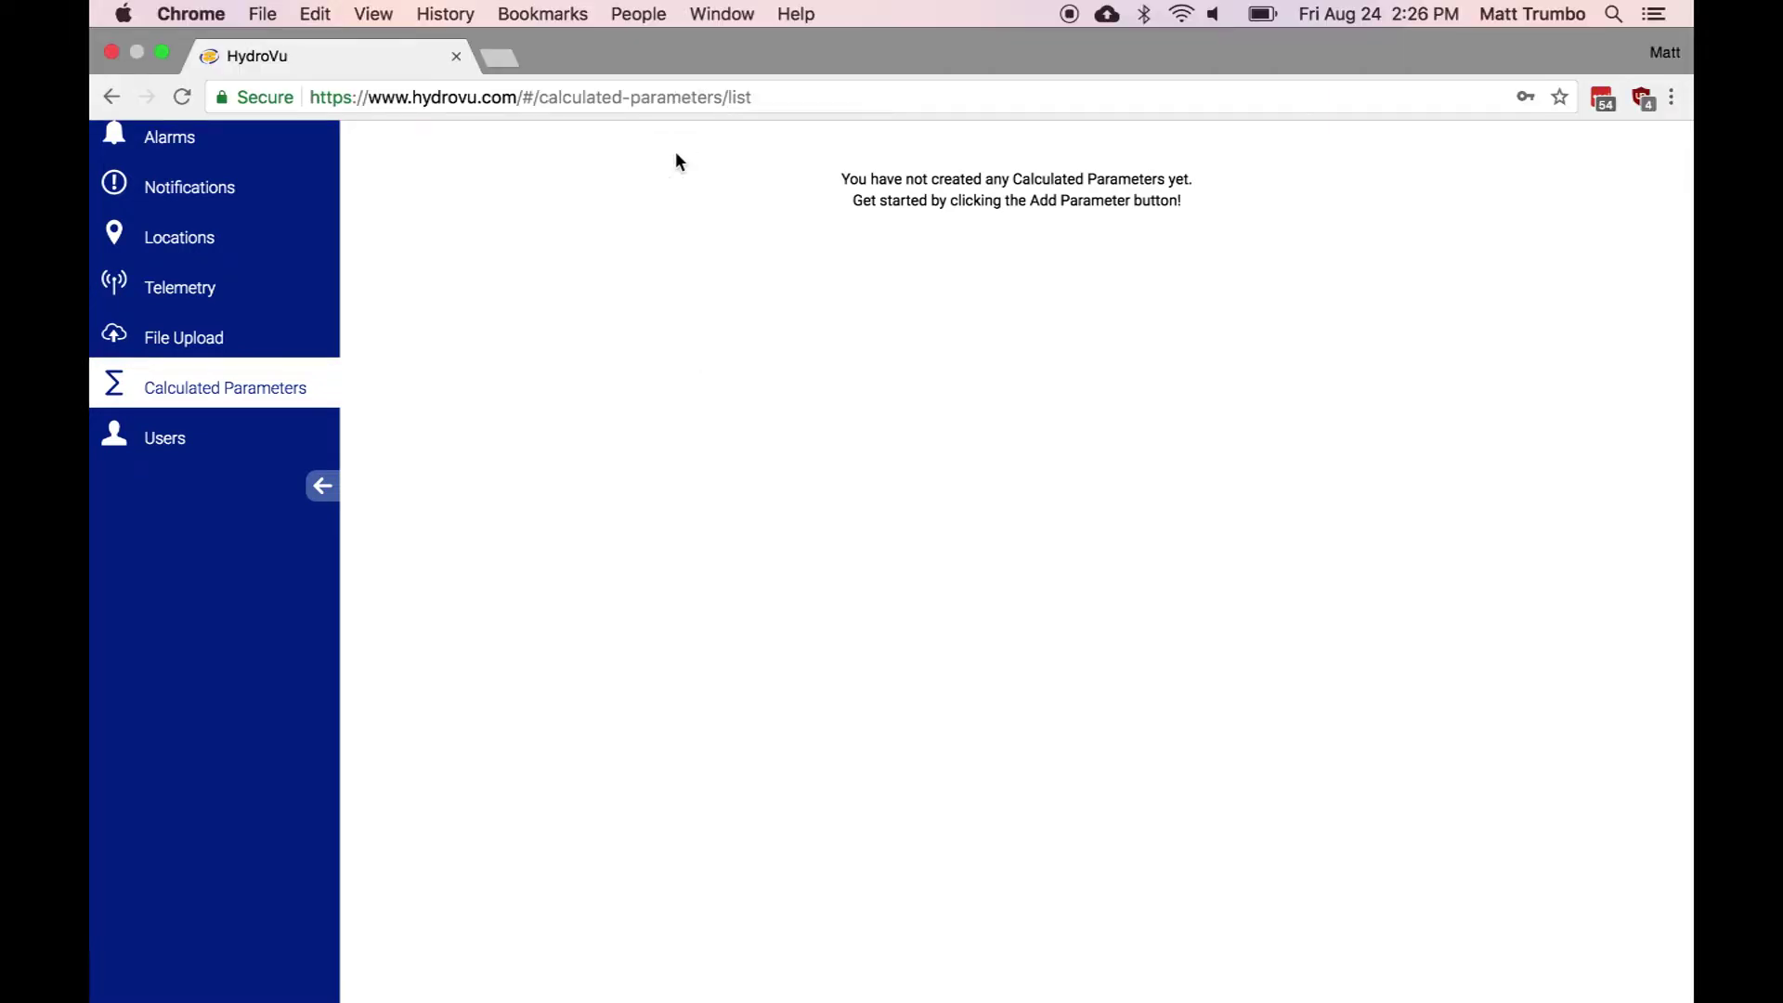
pyautogui.click(696, 93)
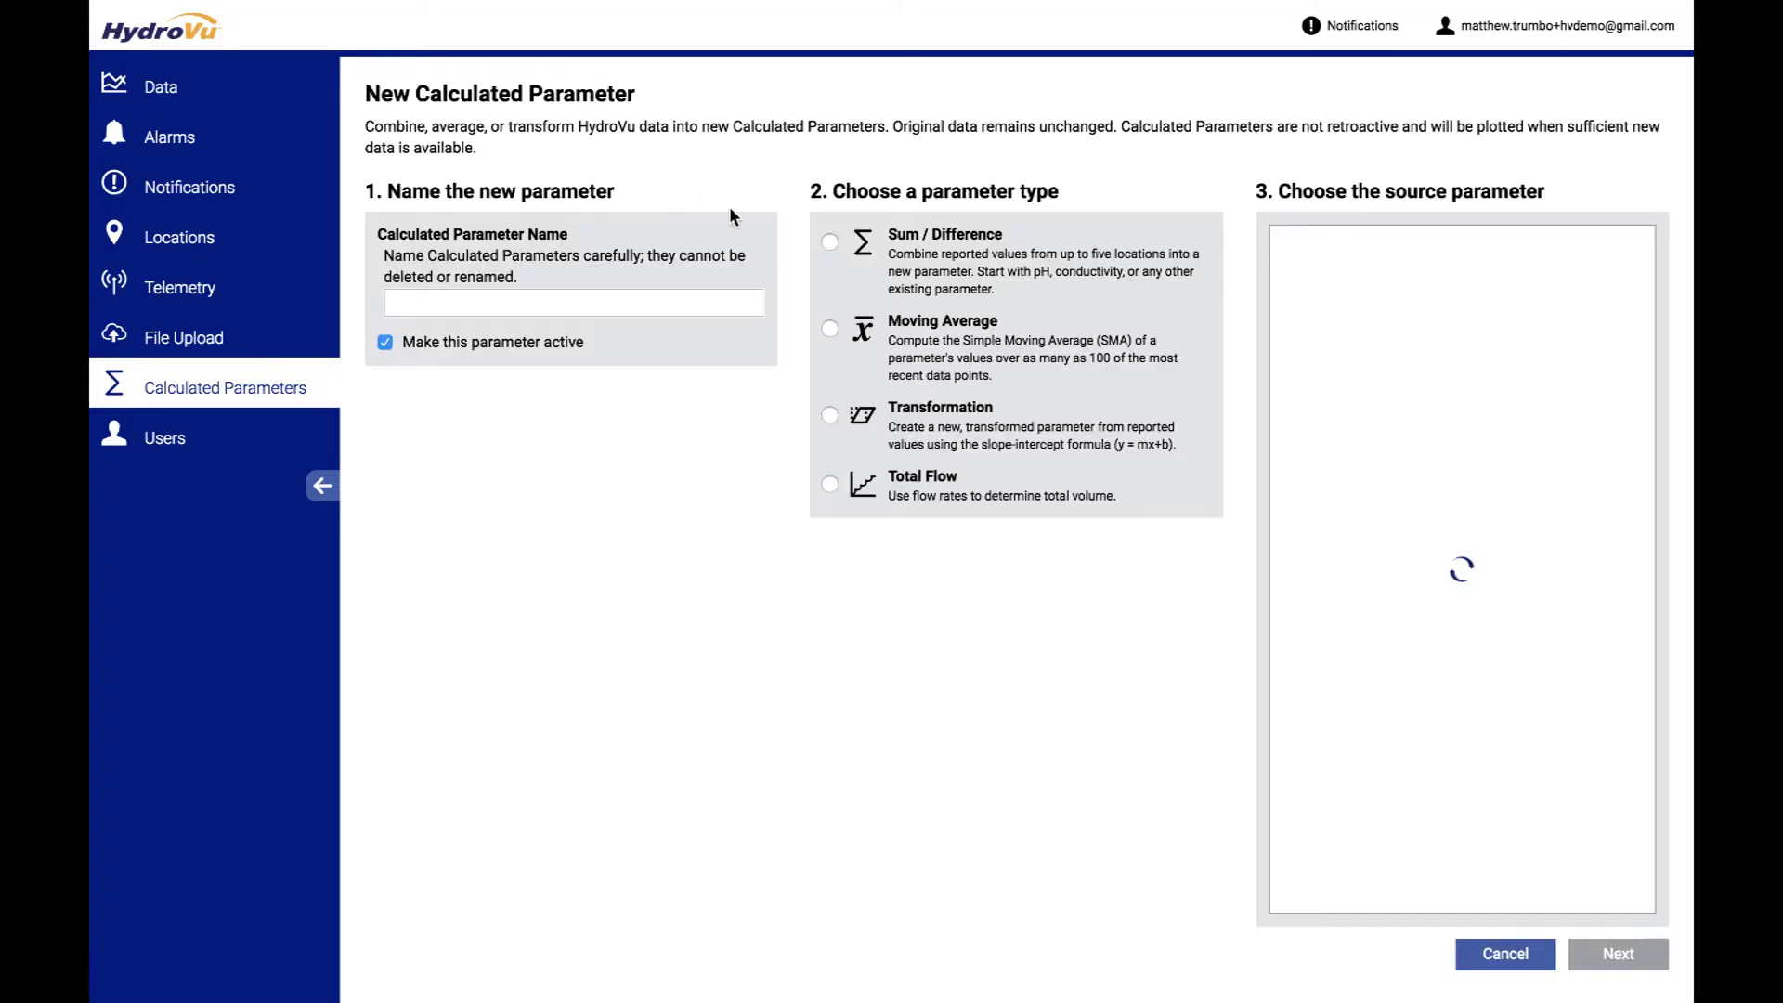
# Name it 'river diff' as a Sum / Difference on Temperature, then continue to locations
pyautogui.click(634, 307)
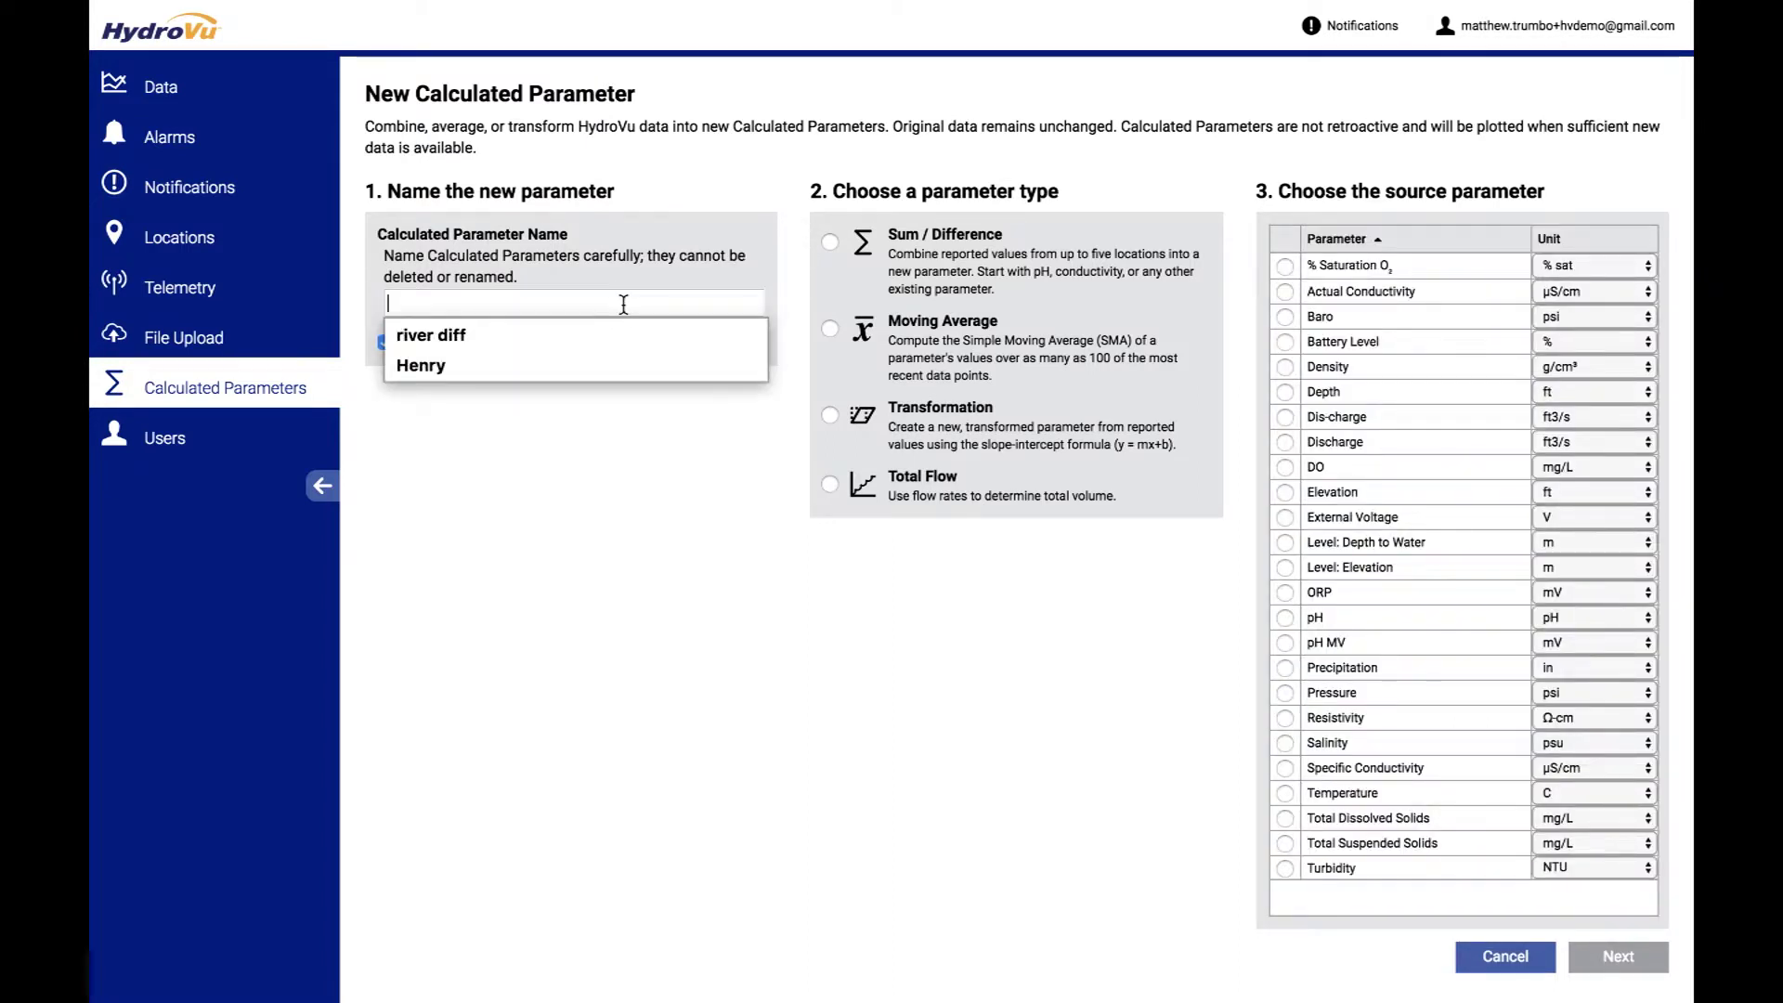
pyautogui.click(521, 336)
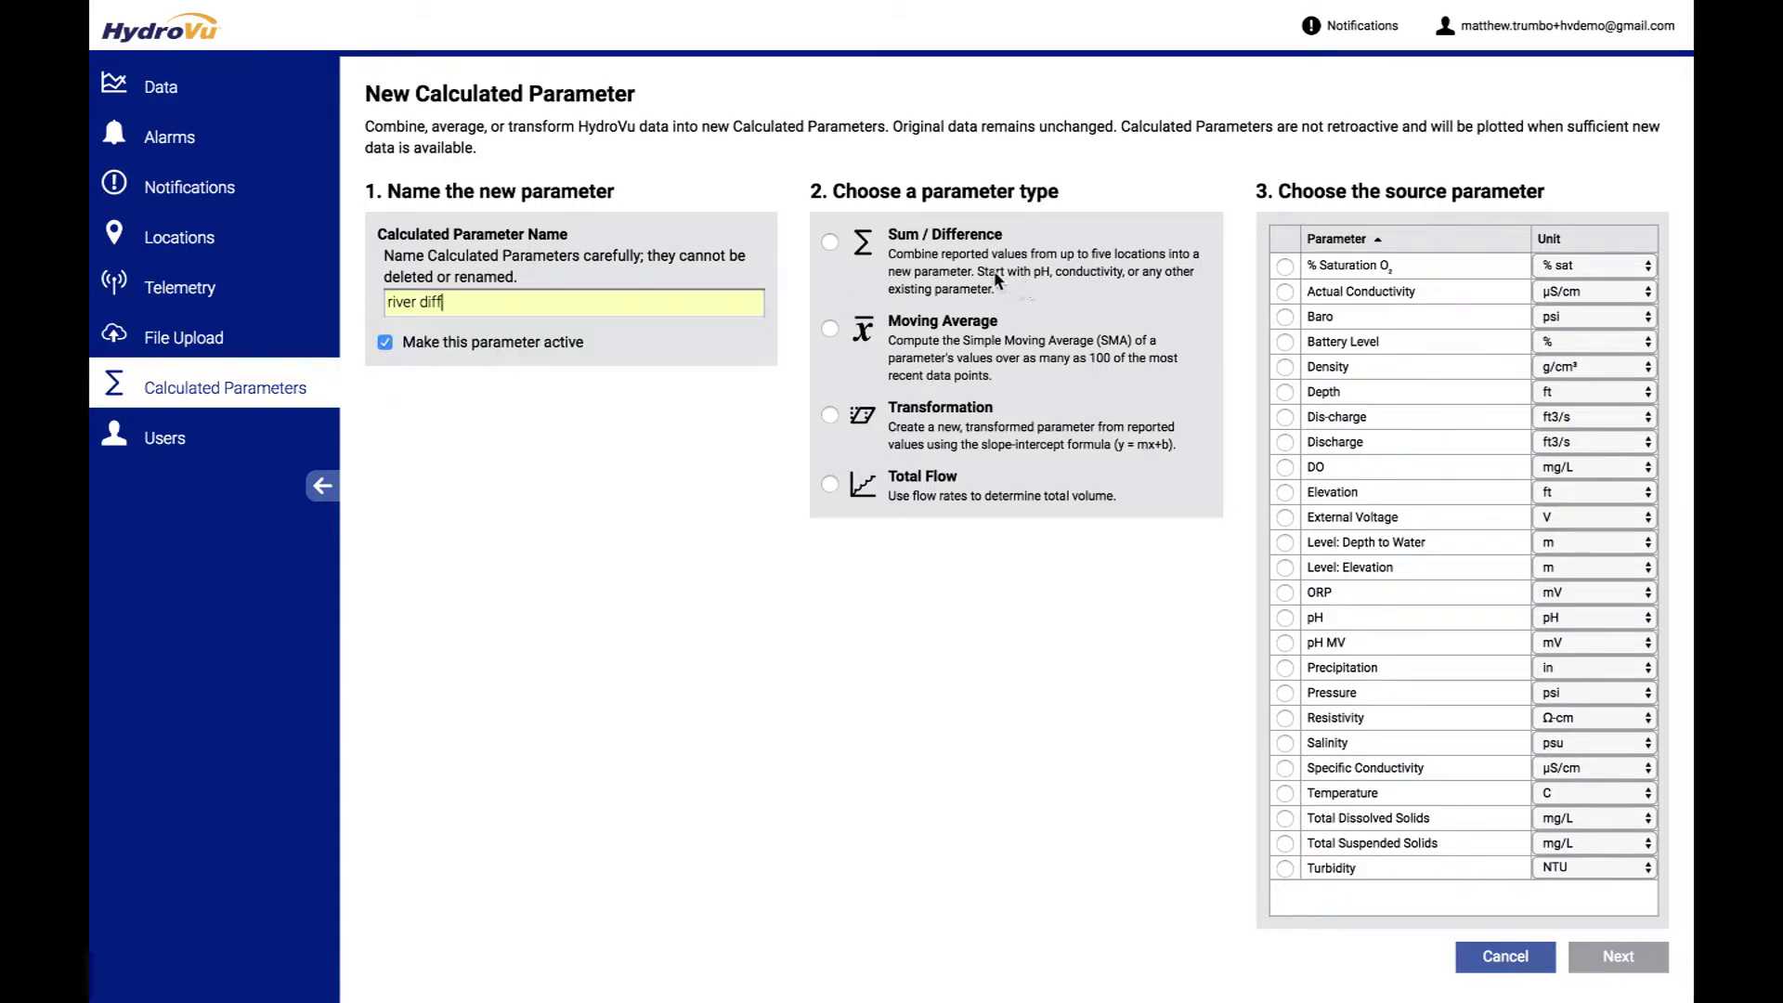
pyautogui.click(831, 244)
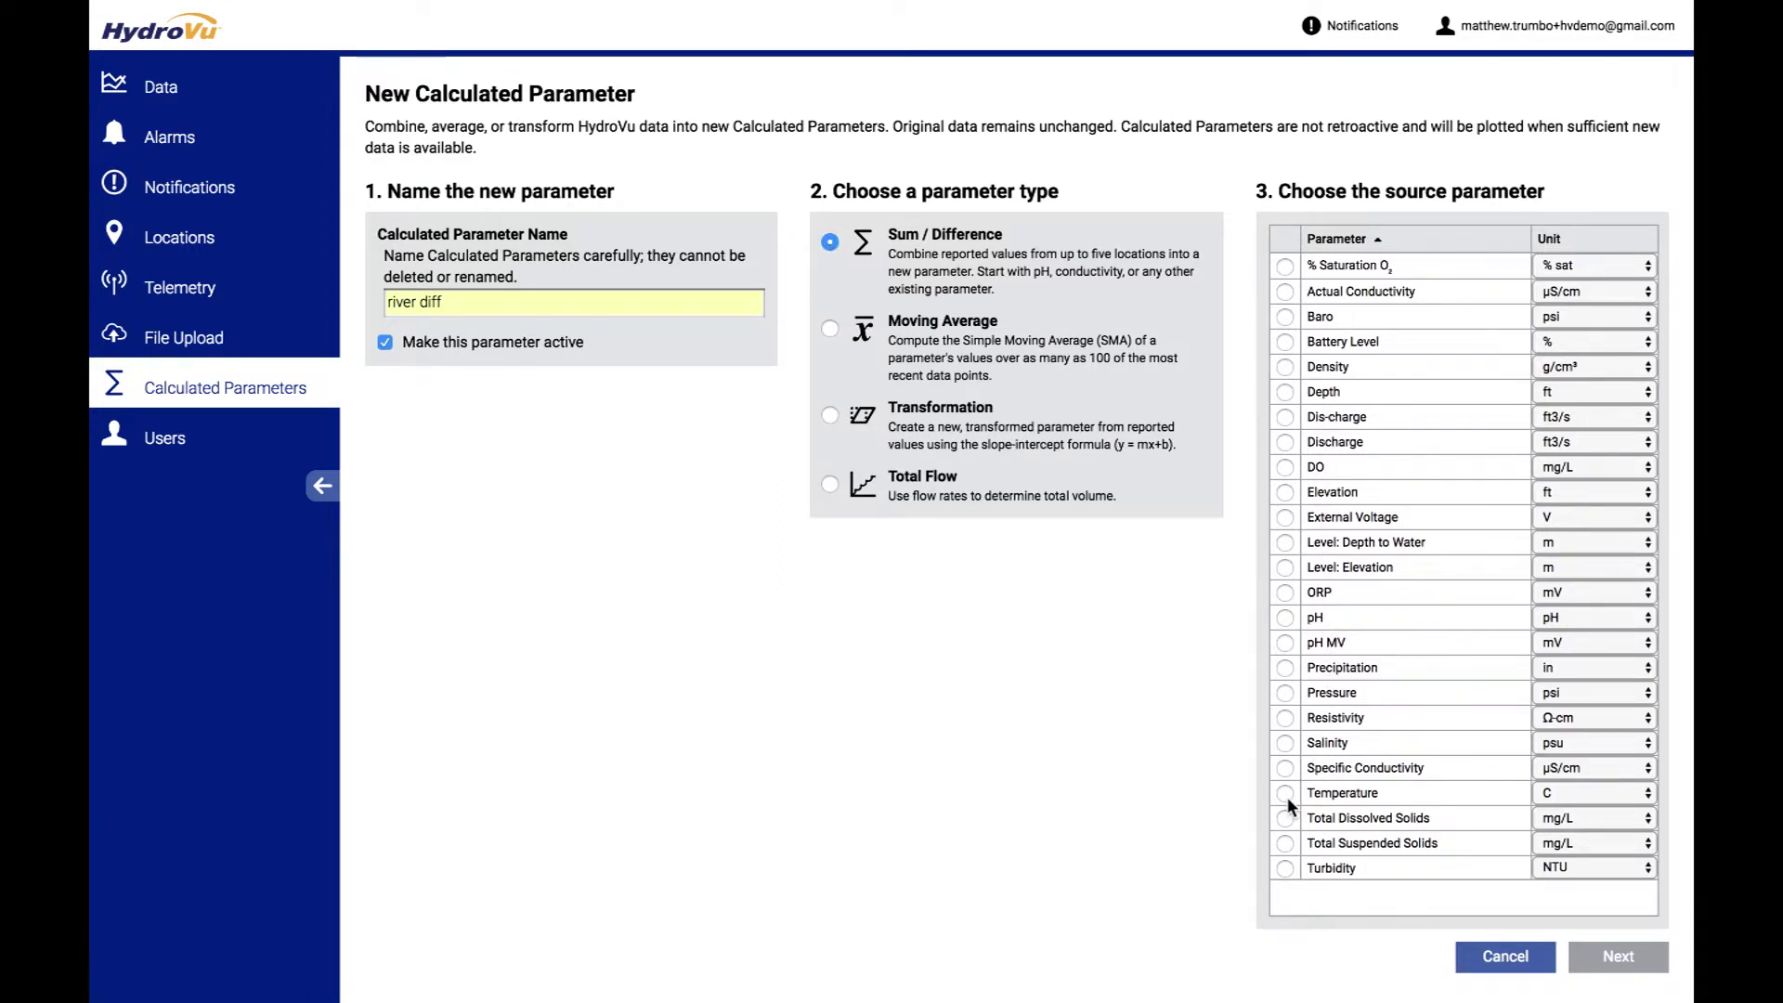
pyautogui.click(1286, 794)
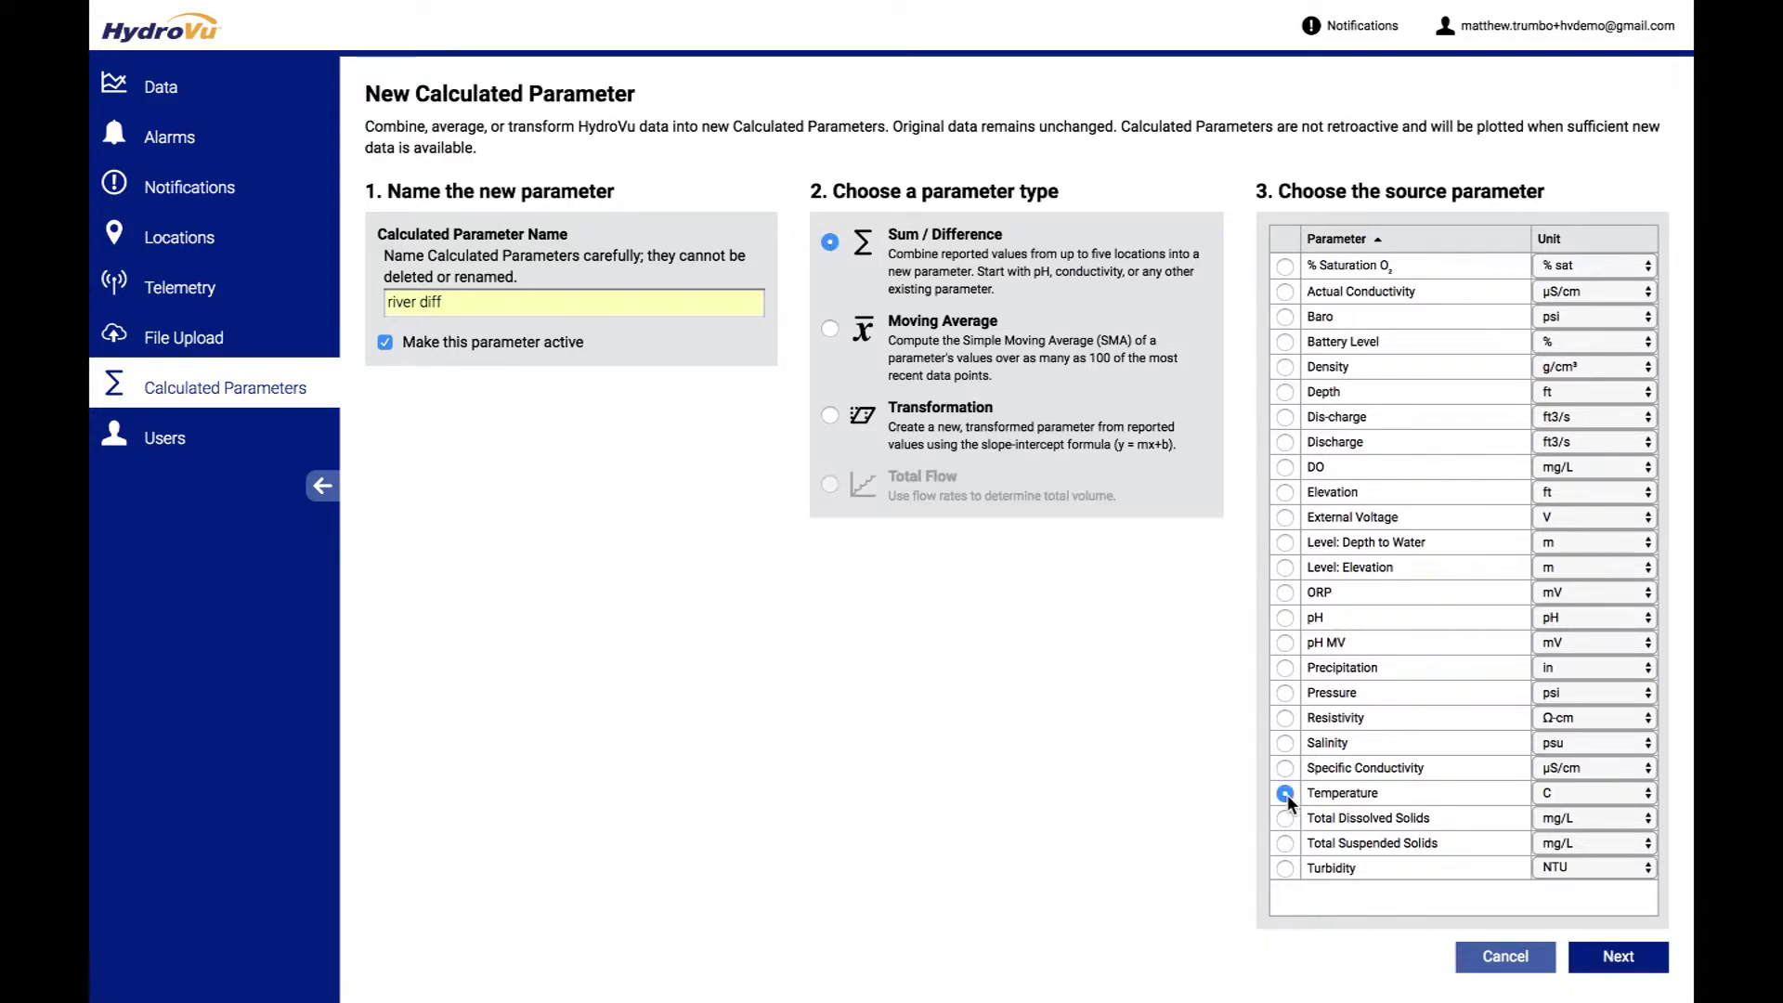
pyautogui.click(1617, 961)
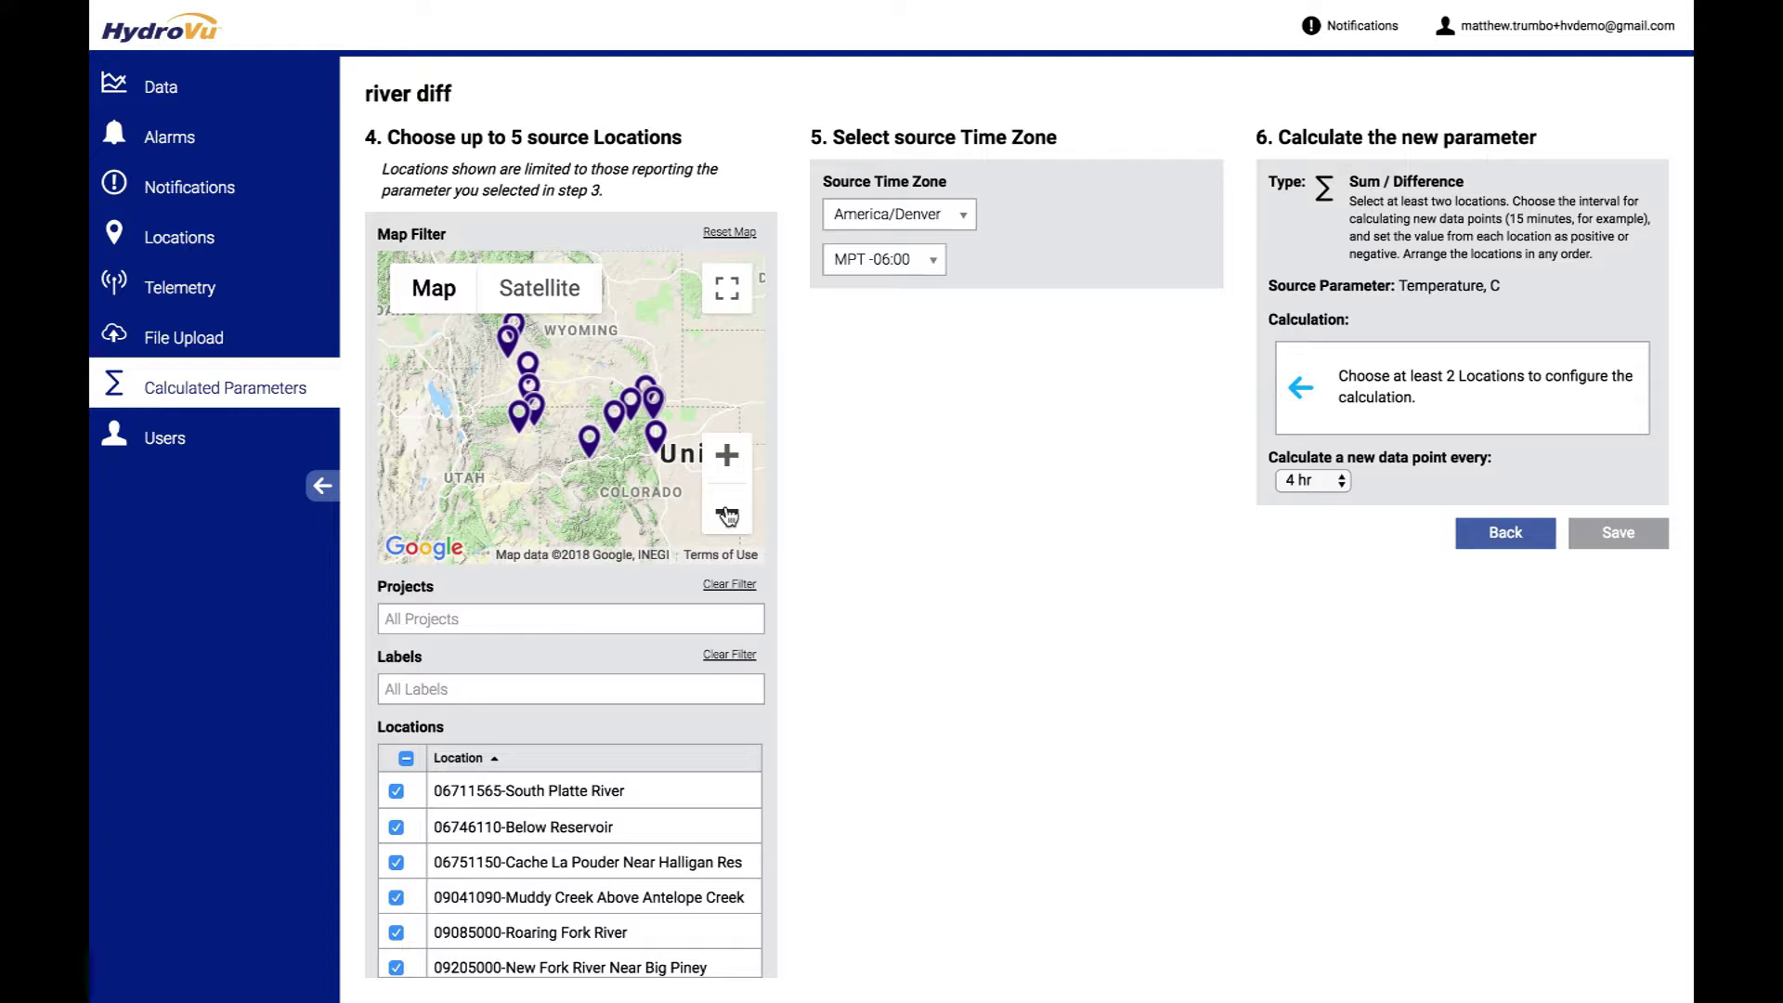
# Use only Green River Near La Barge and Green River Near Green River as sources
pyautogui.scroll(-3, 676, 866)
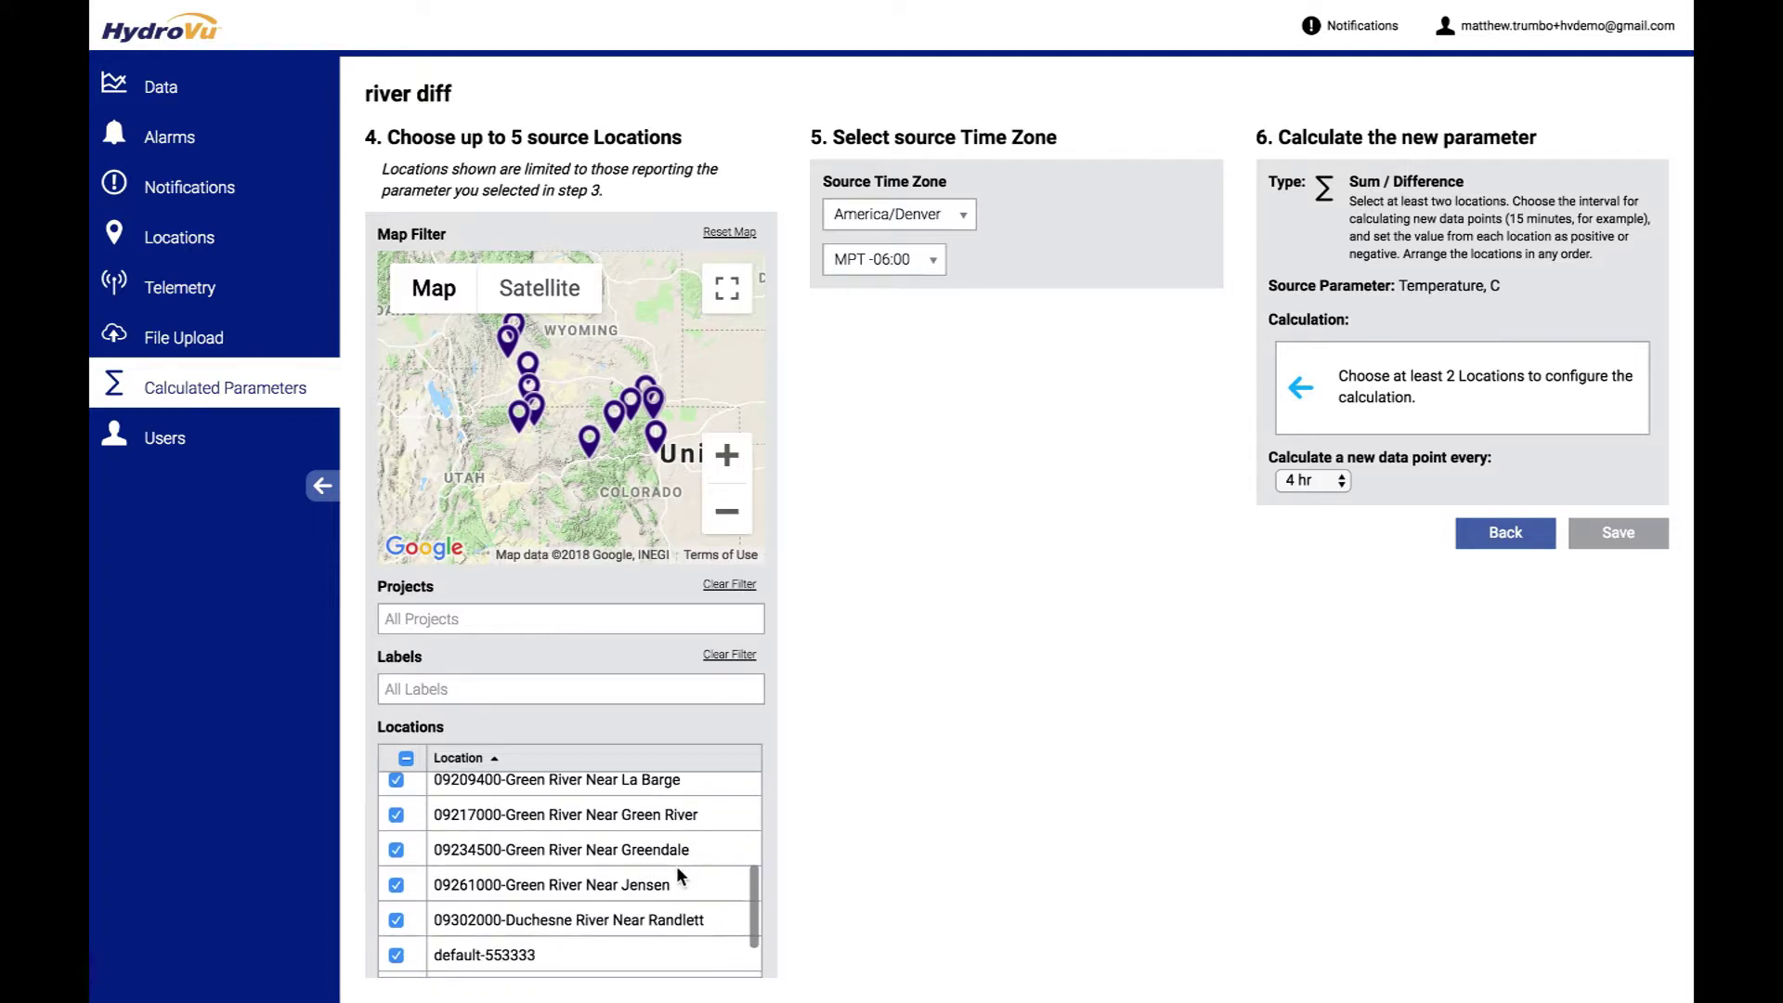
pyautogui.scroll(1, 503, 822)
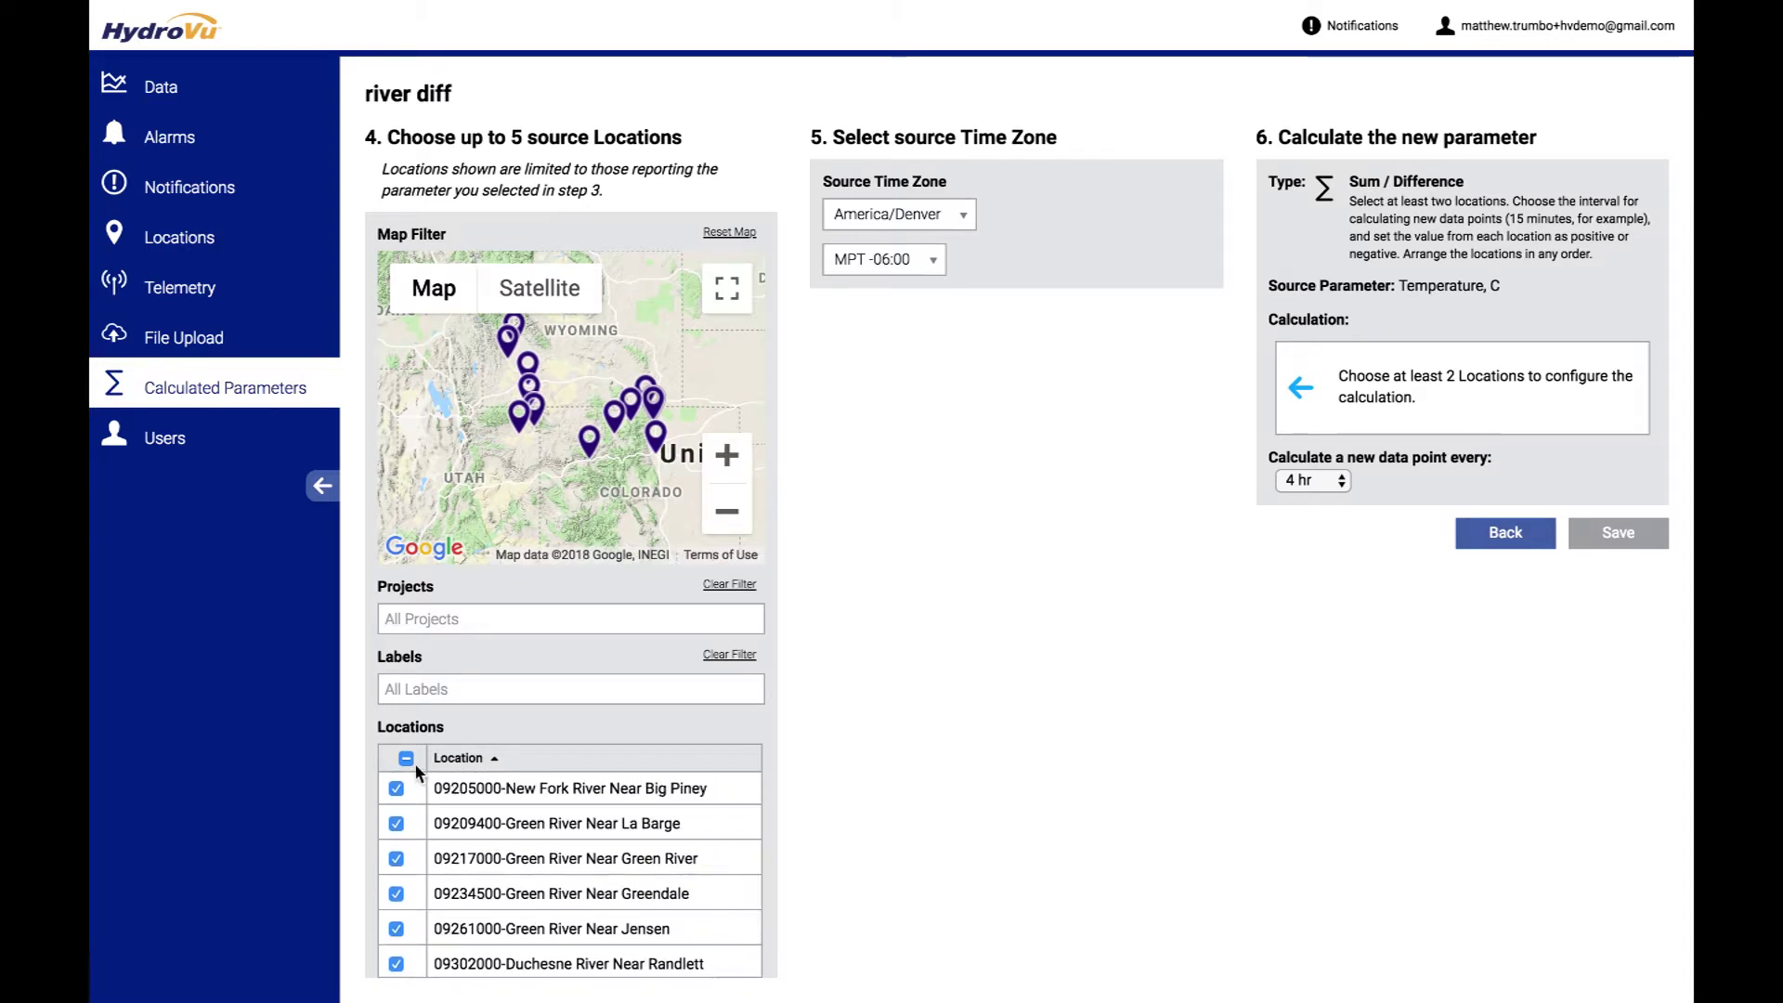
pyautogui.click(406, 759)
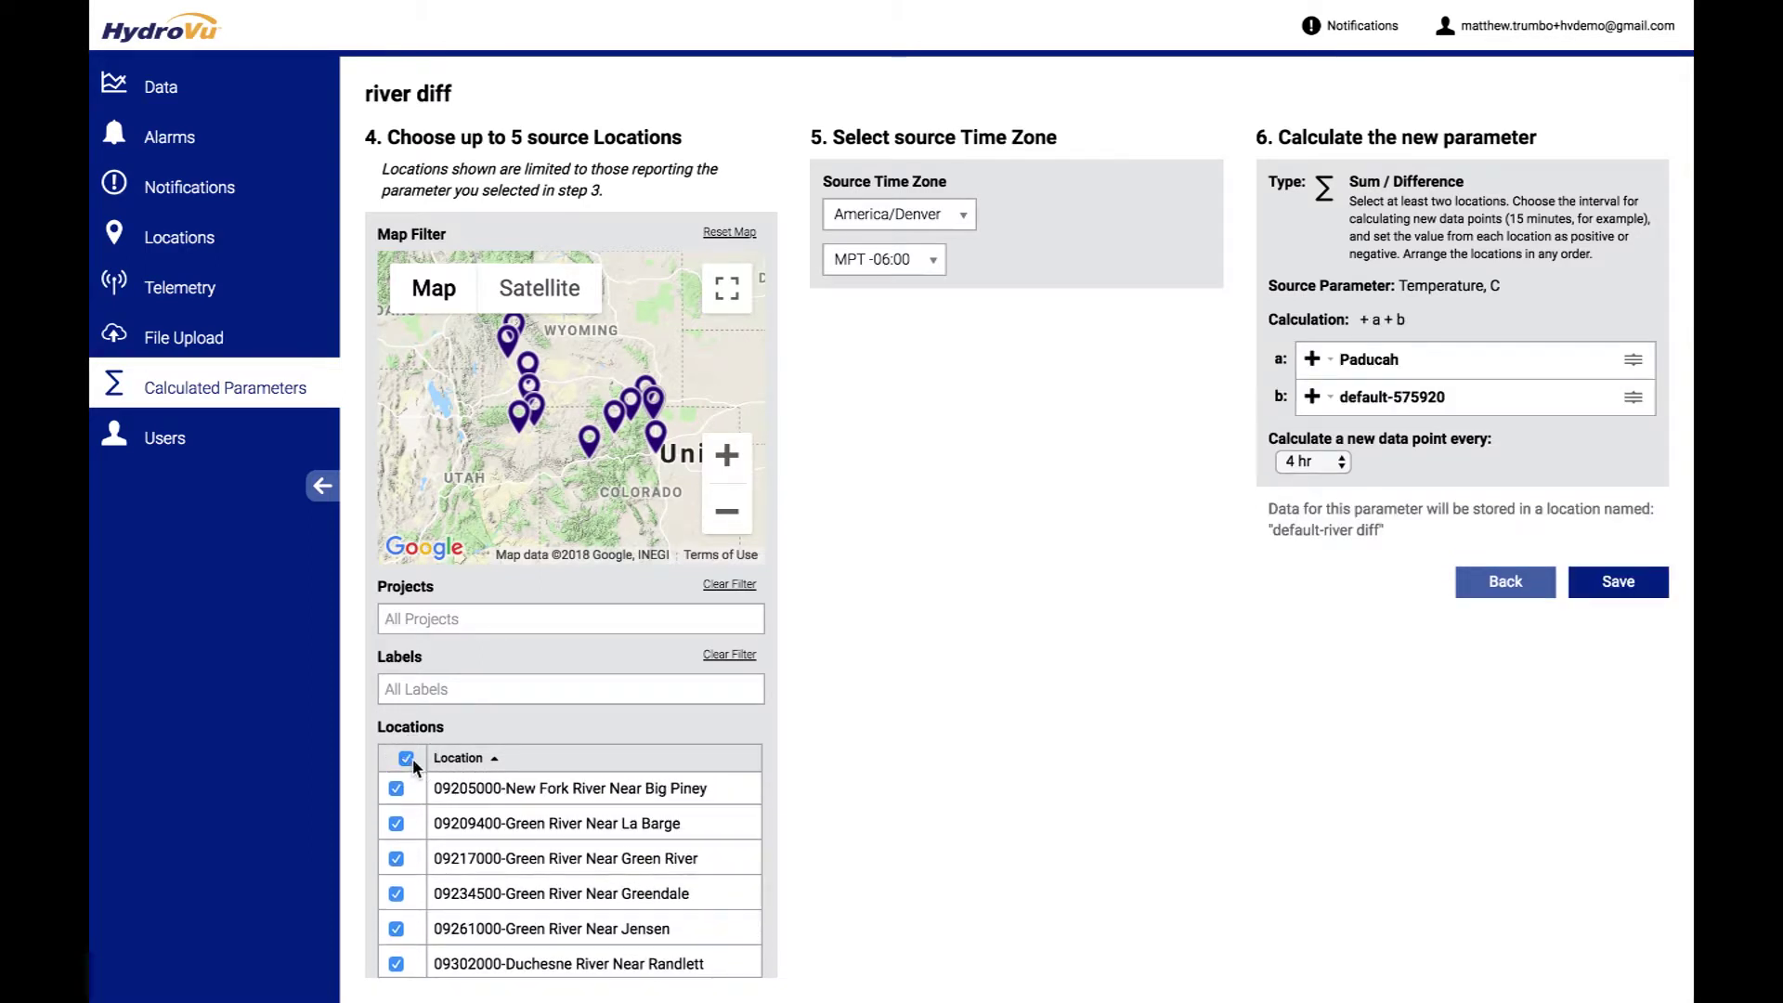
pyautogui.click(406, 759)
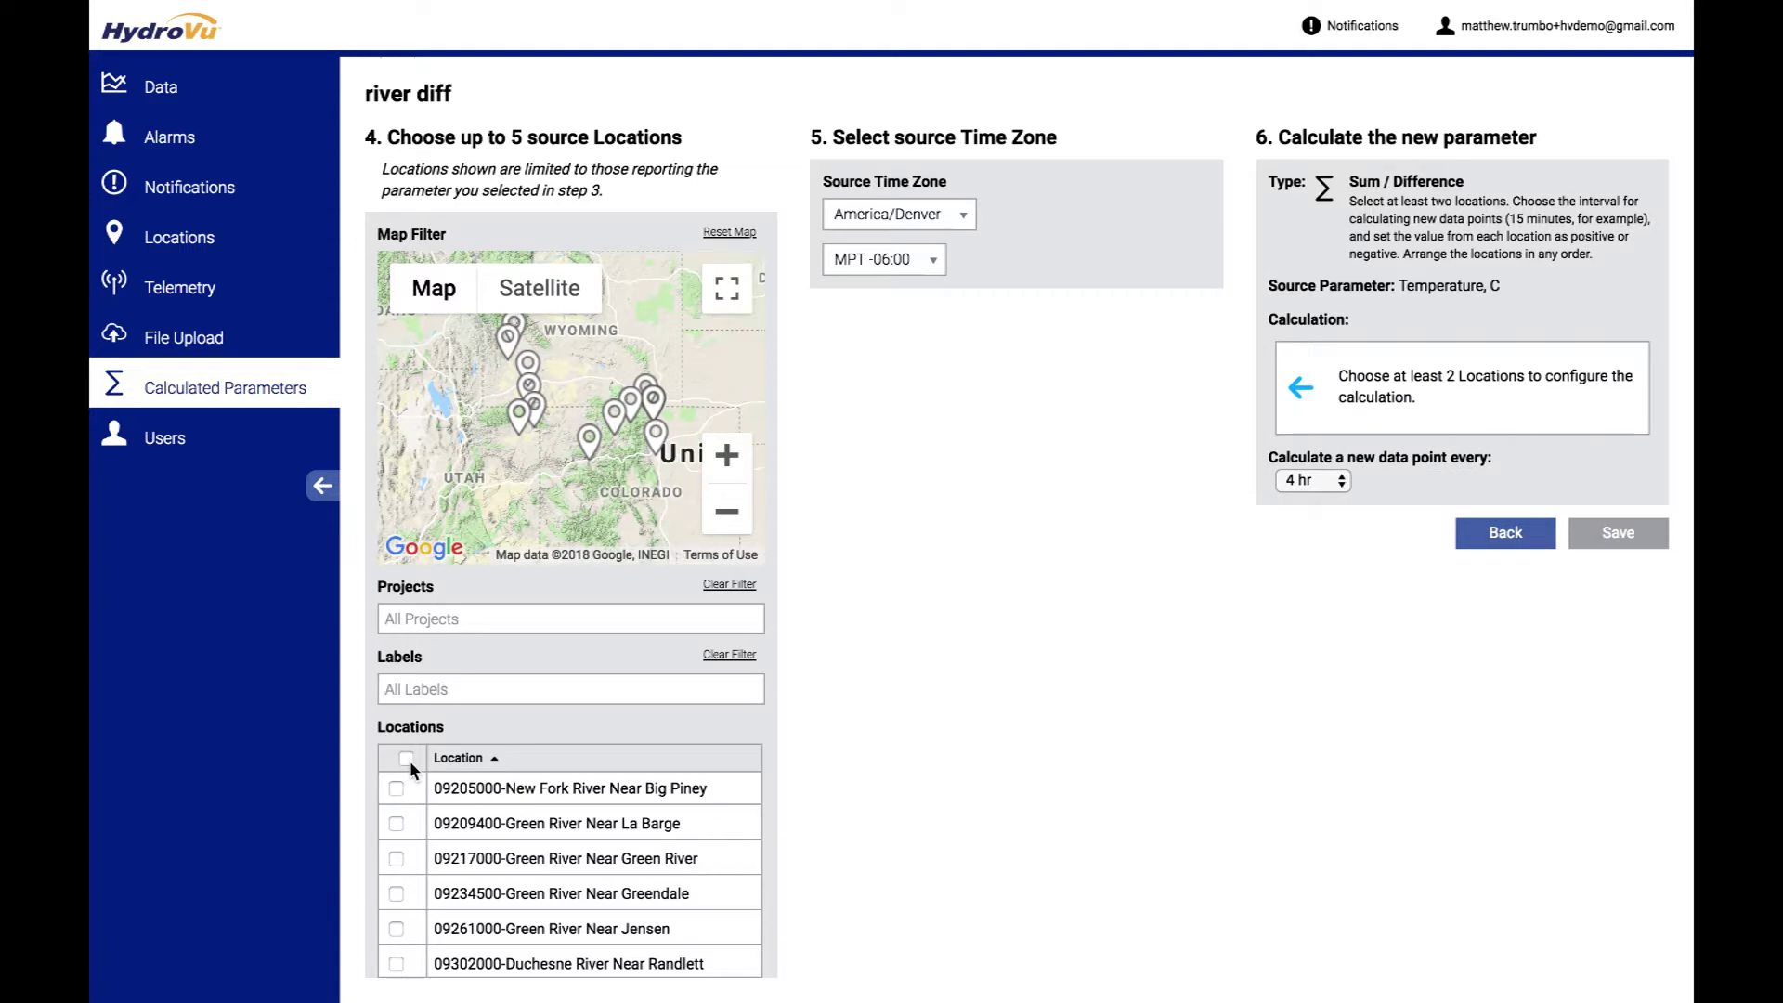
pyautogui.click(391, 824)
pyautogui.click(394, 858)
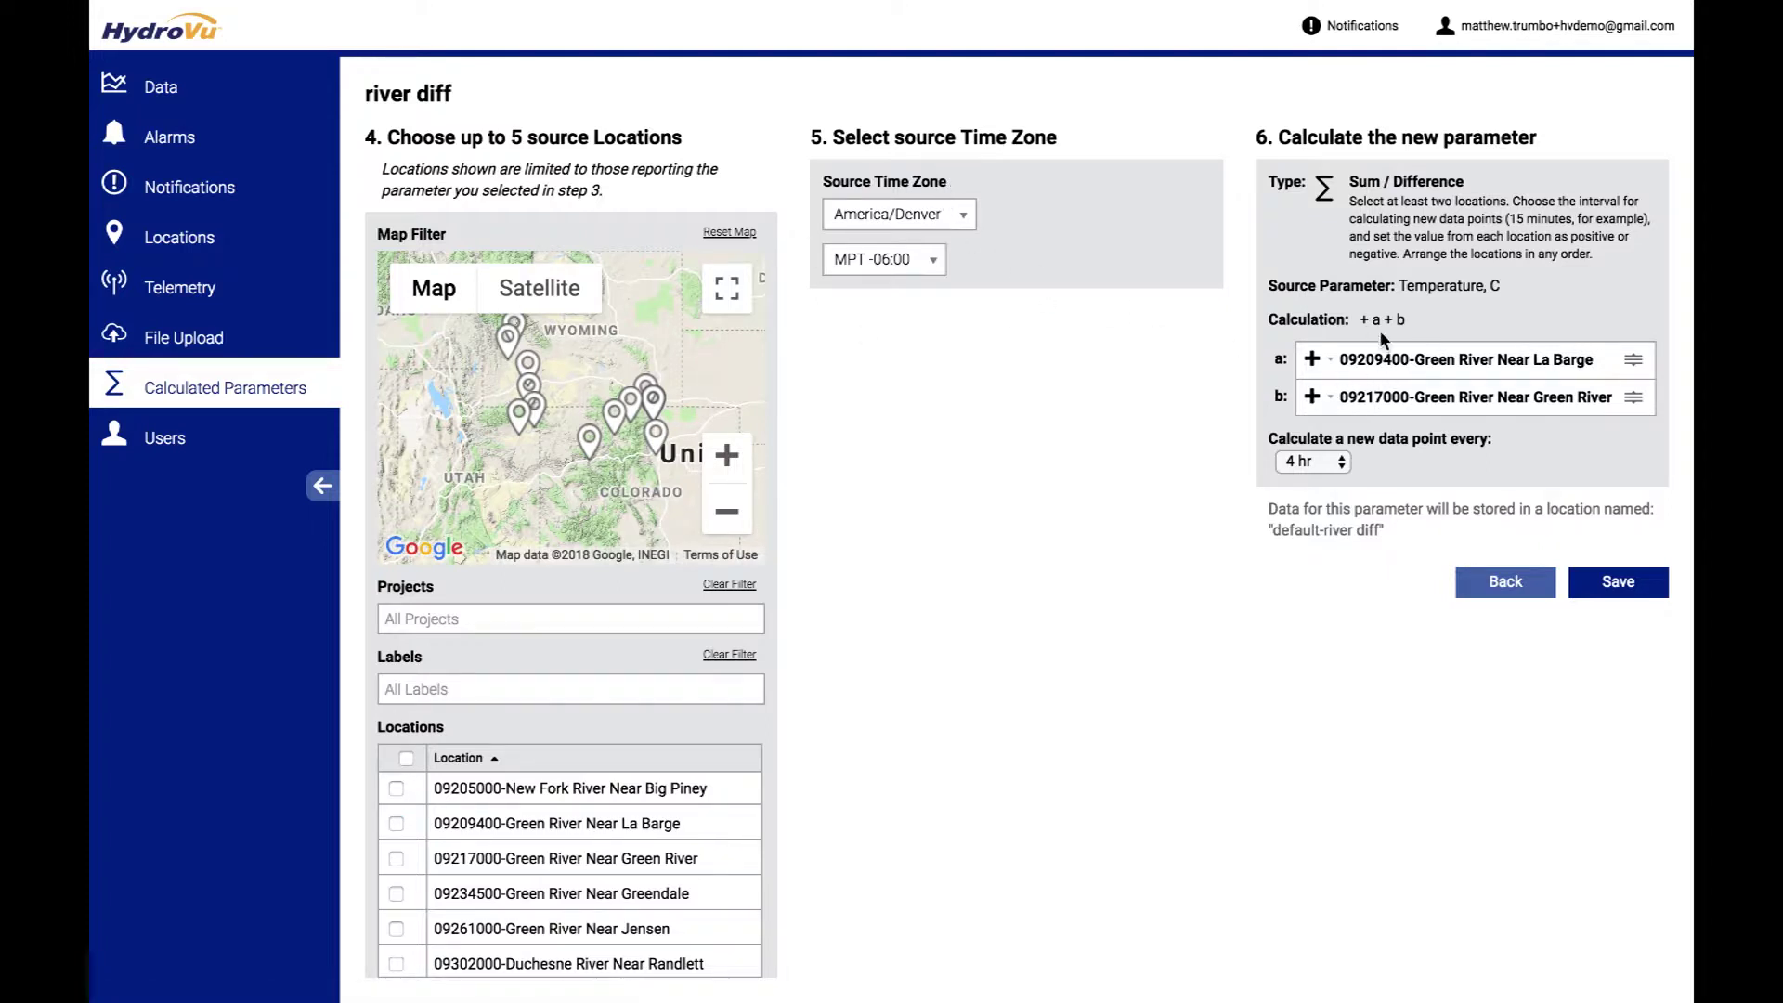
# Subtract location b, set the calculation interval to 2 hr, and save
pyautogui.click(1313, 399)
pyautogui.click(1305, 463)
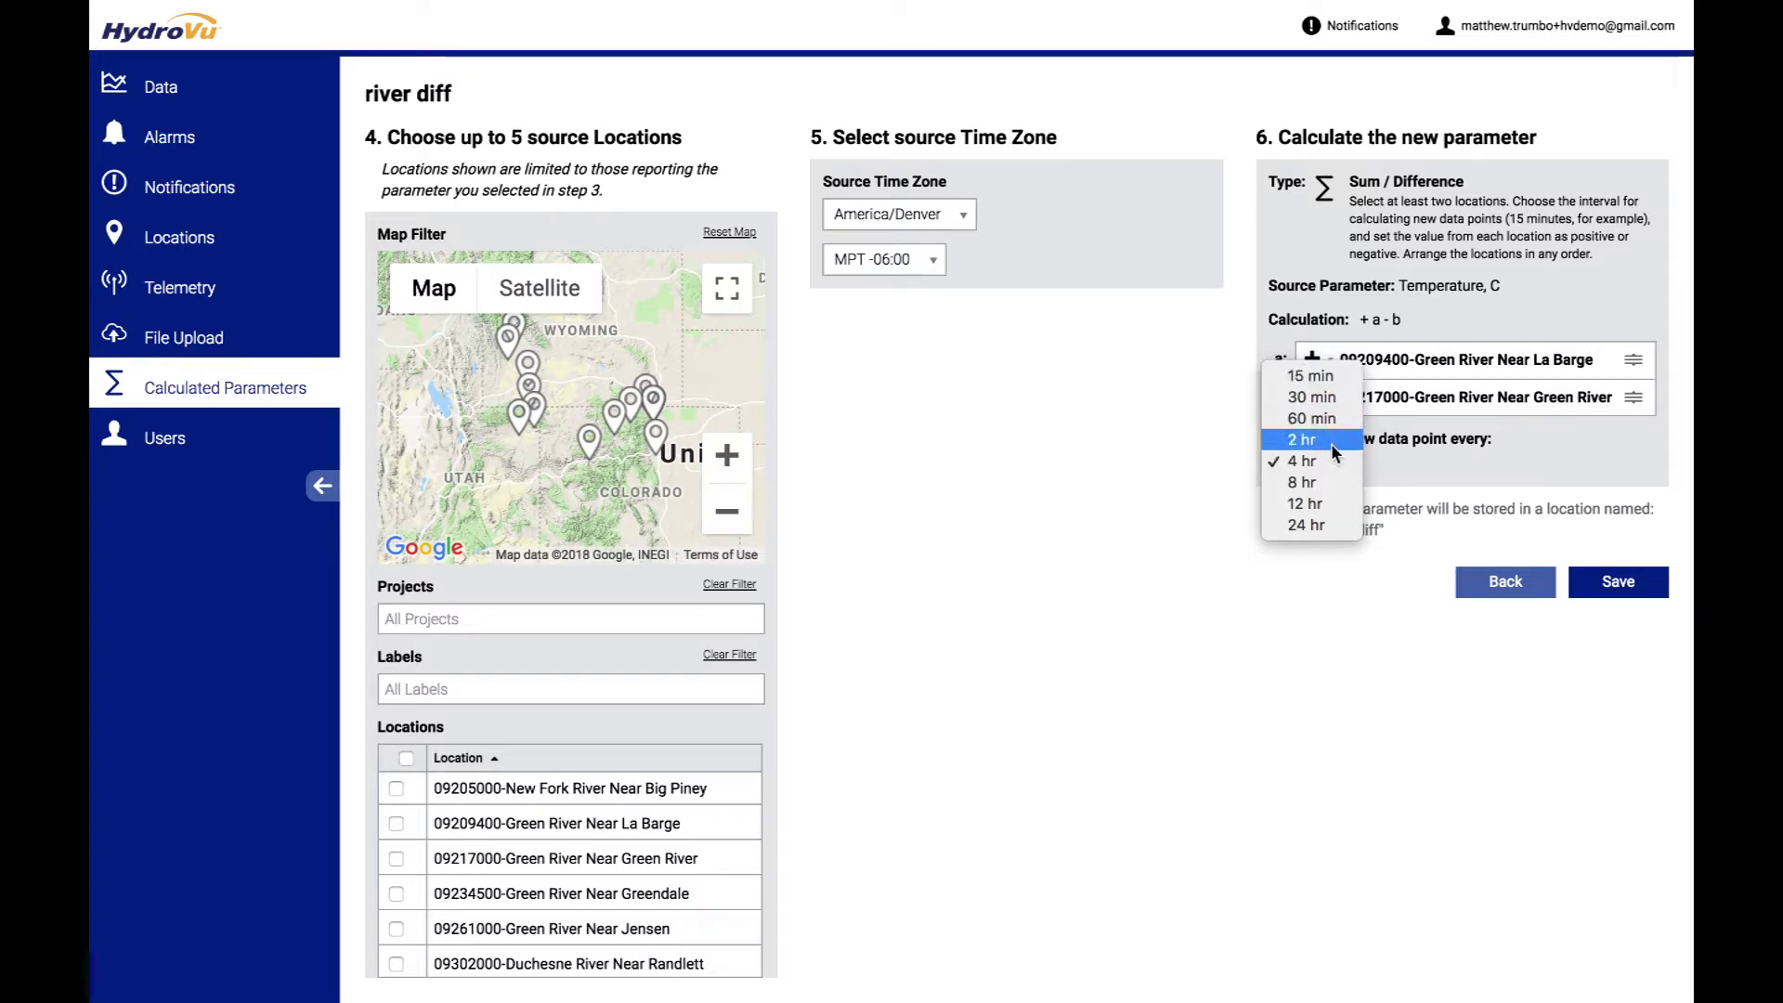
pyautogui.click(1394, 460)
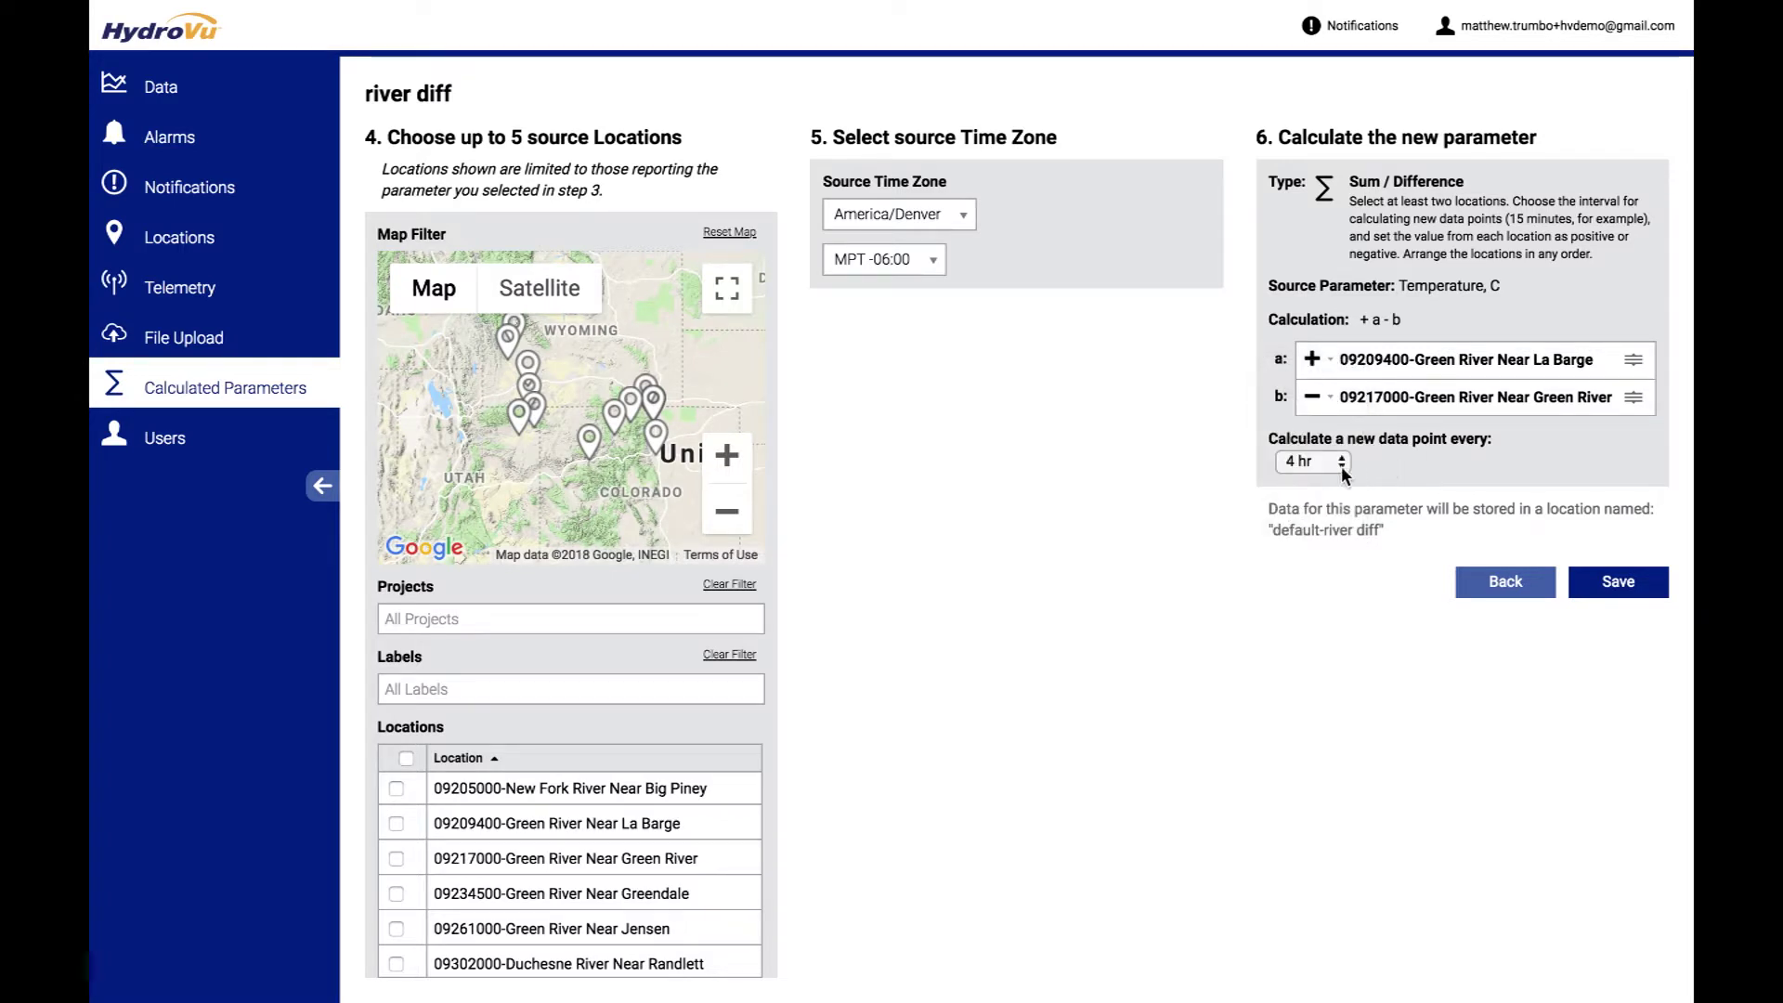
pyautogui.click(1334, 462)
pyautogui.click(1355, 436)
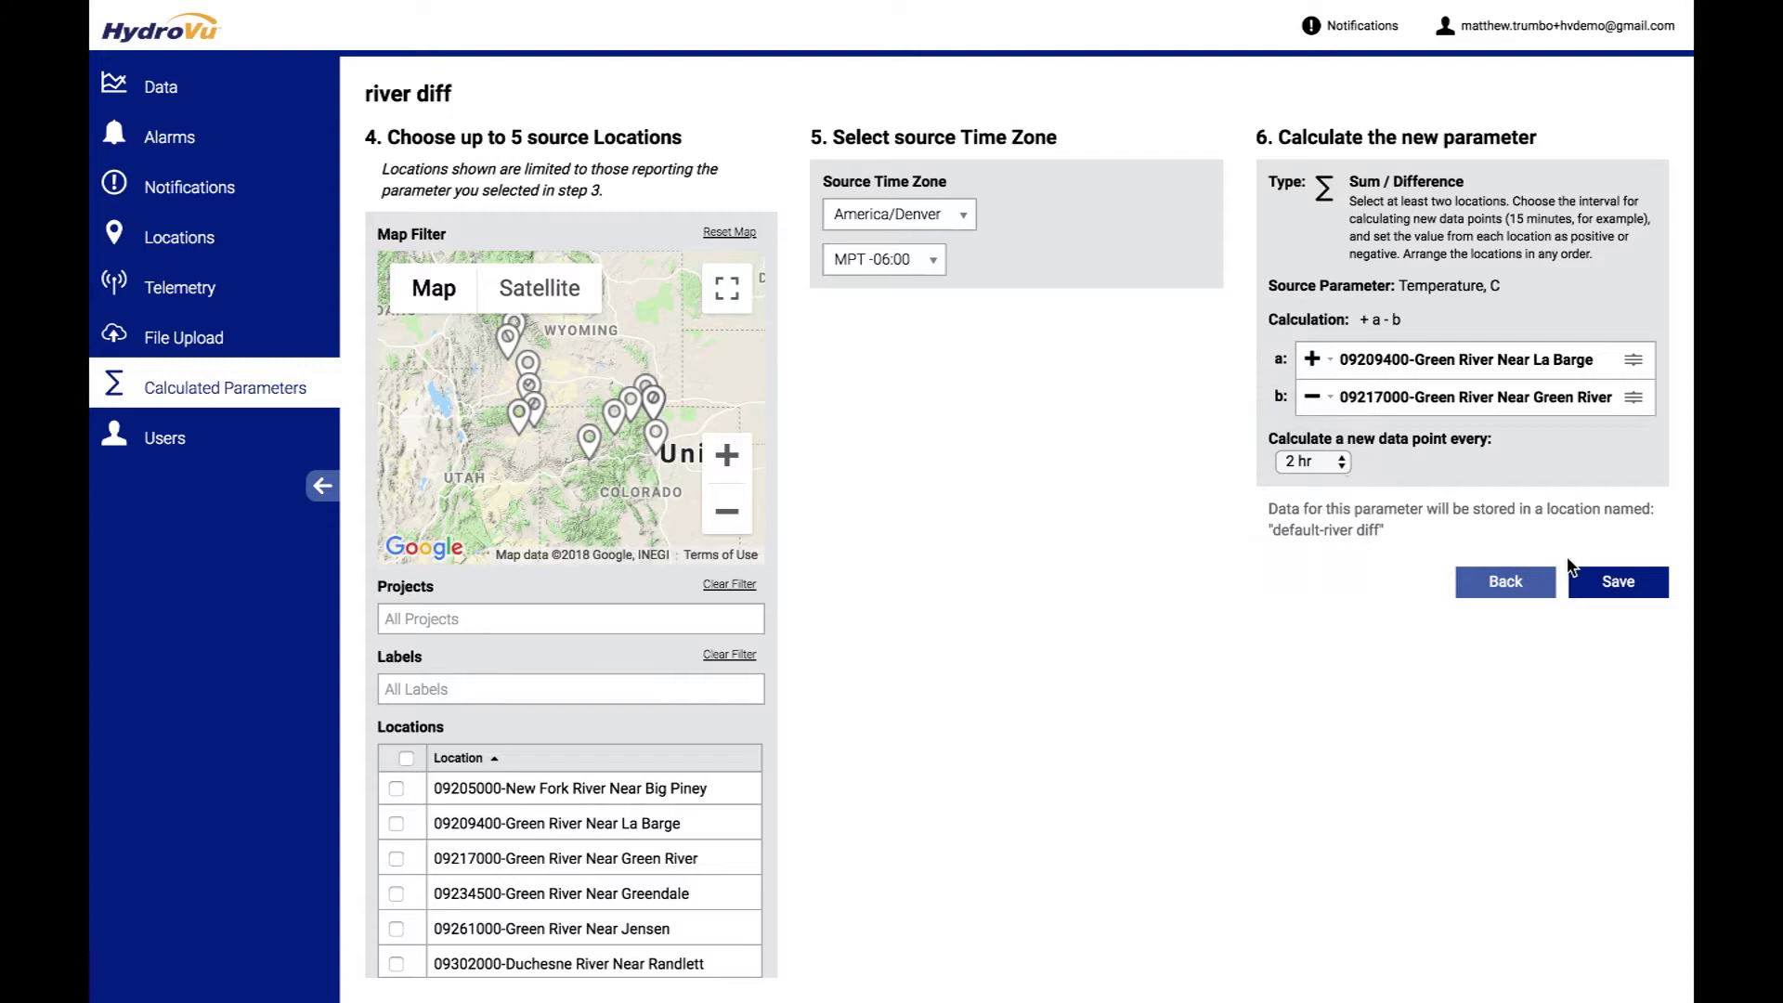
pyautogui.click(1615, 583)
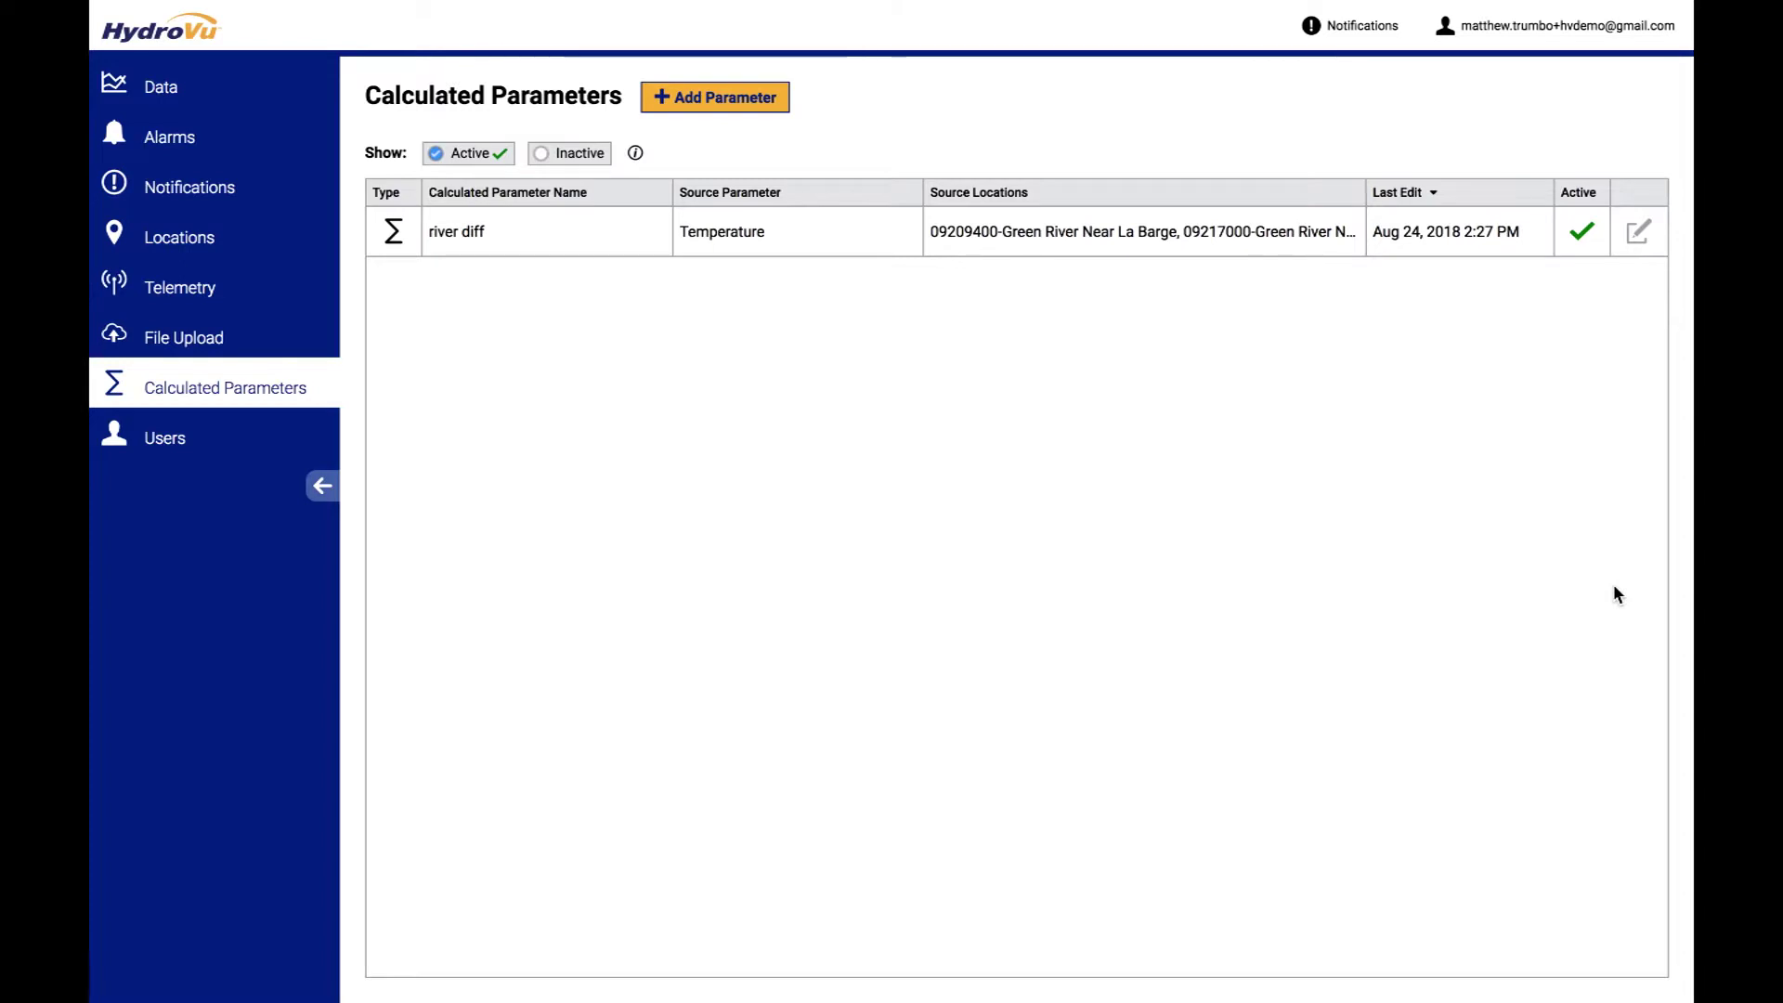
pyautogui.click(160, 87)
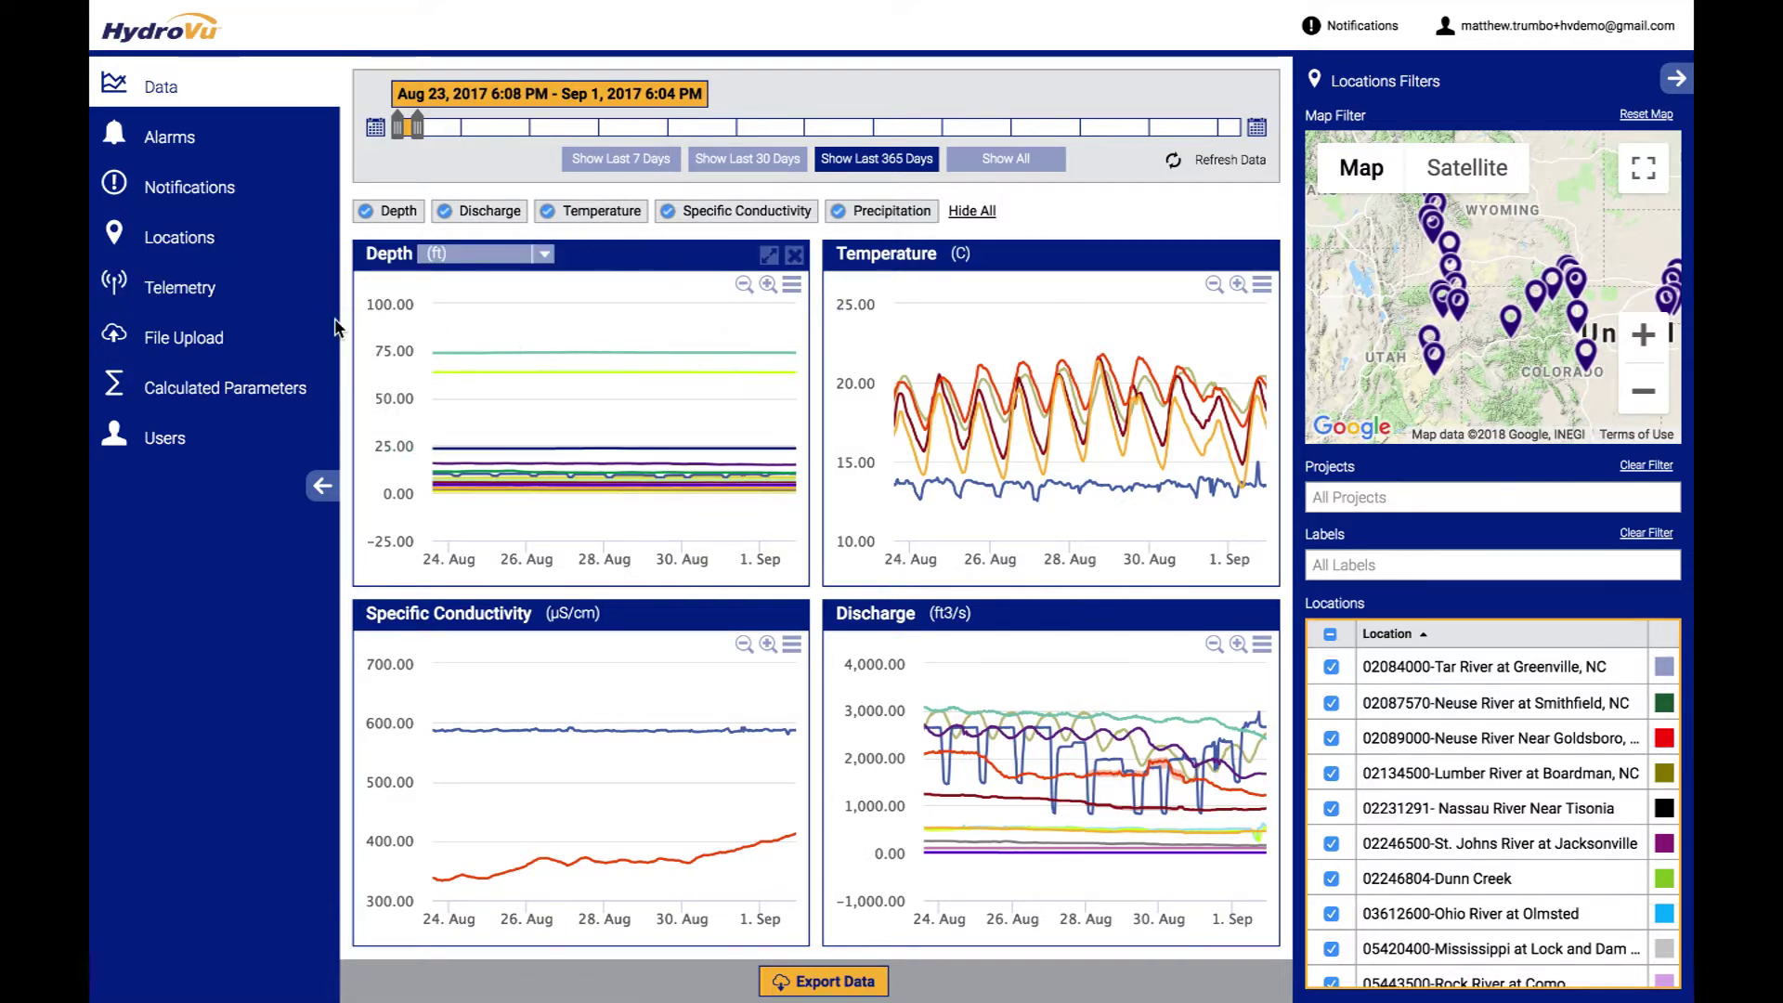
pyautogui.click(284, 384)
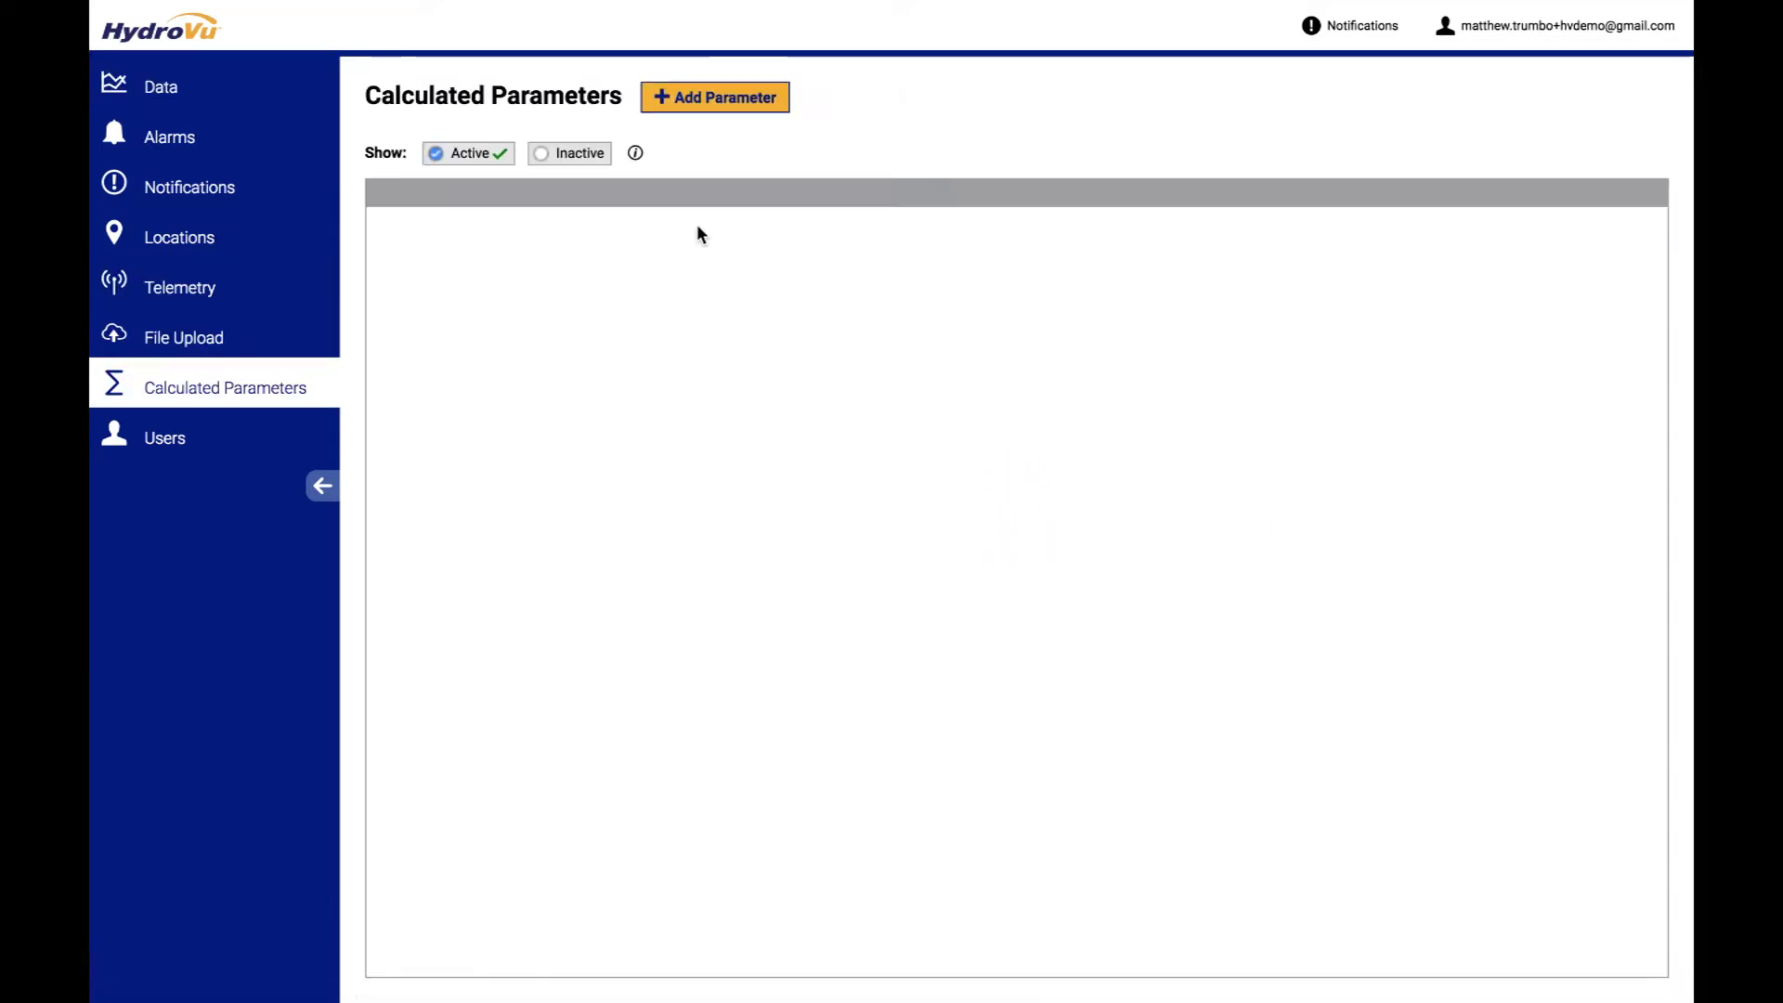
pyautogui.click(678, 104)
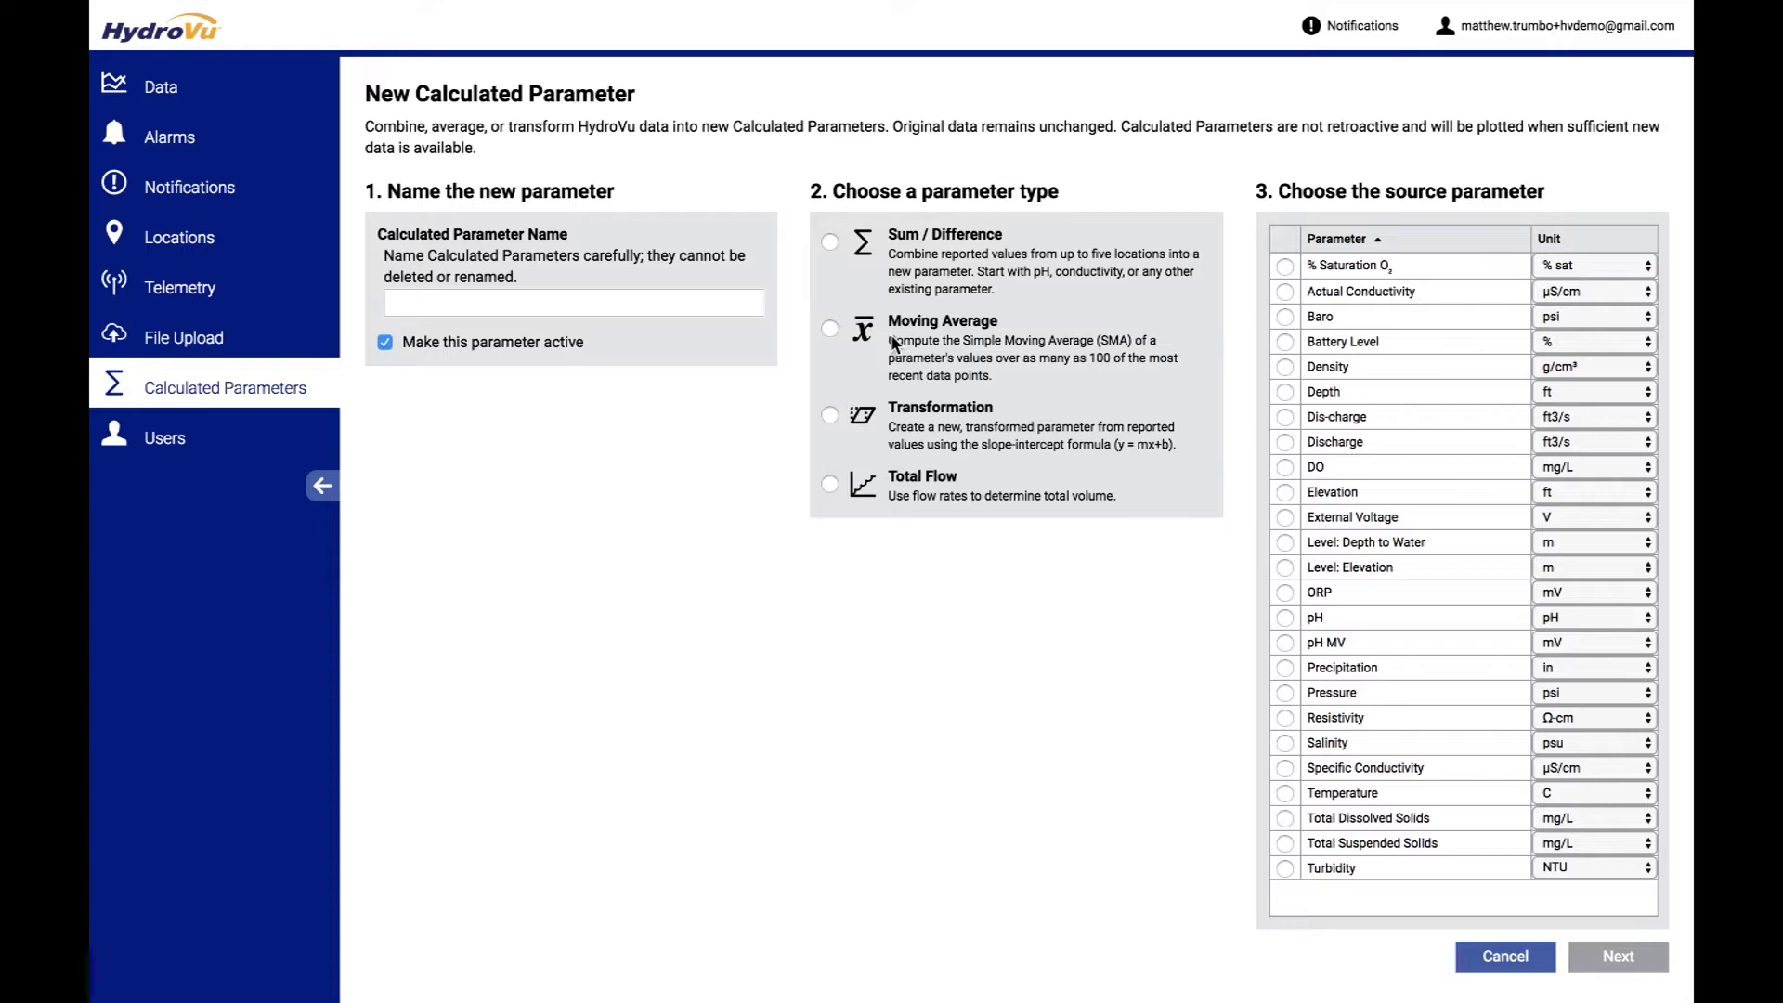
# Name the new parameter 'Henry' with Temperature as its source, then continue to locations
pyautogui.click(604, 297)
pyautogui.click(511, 365)
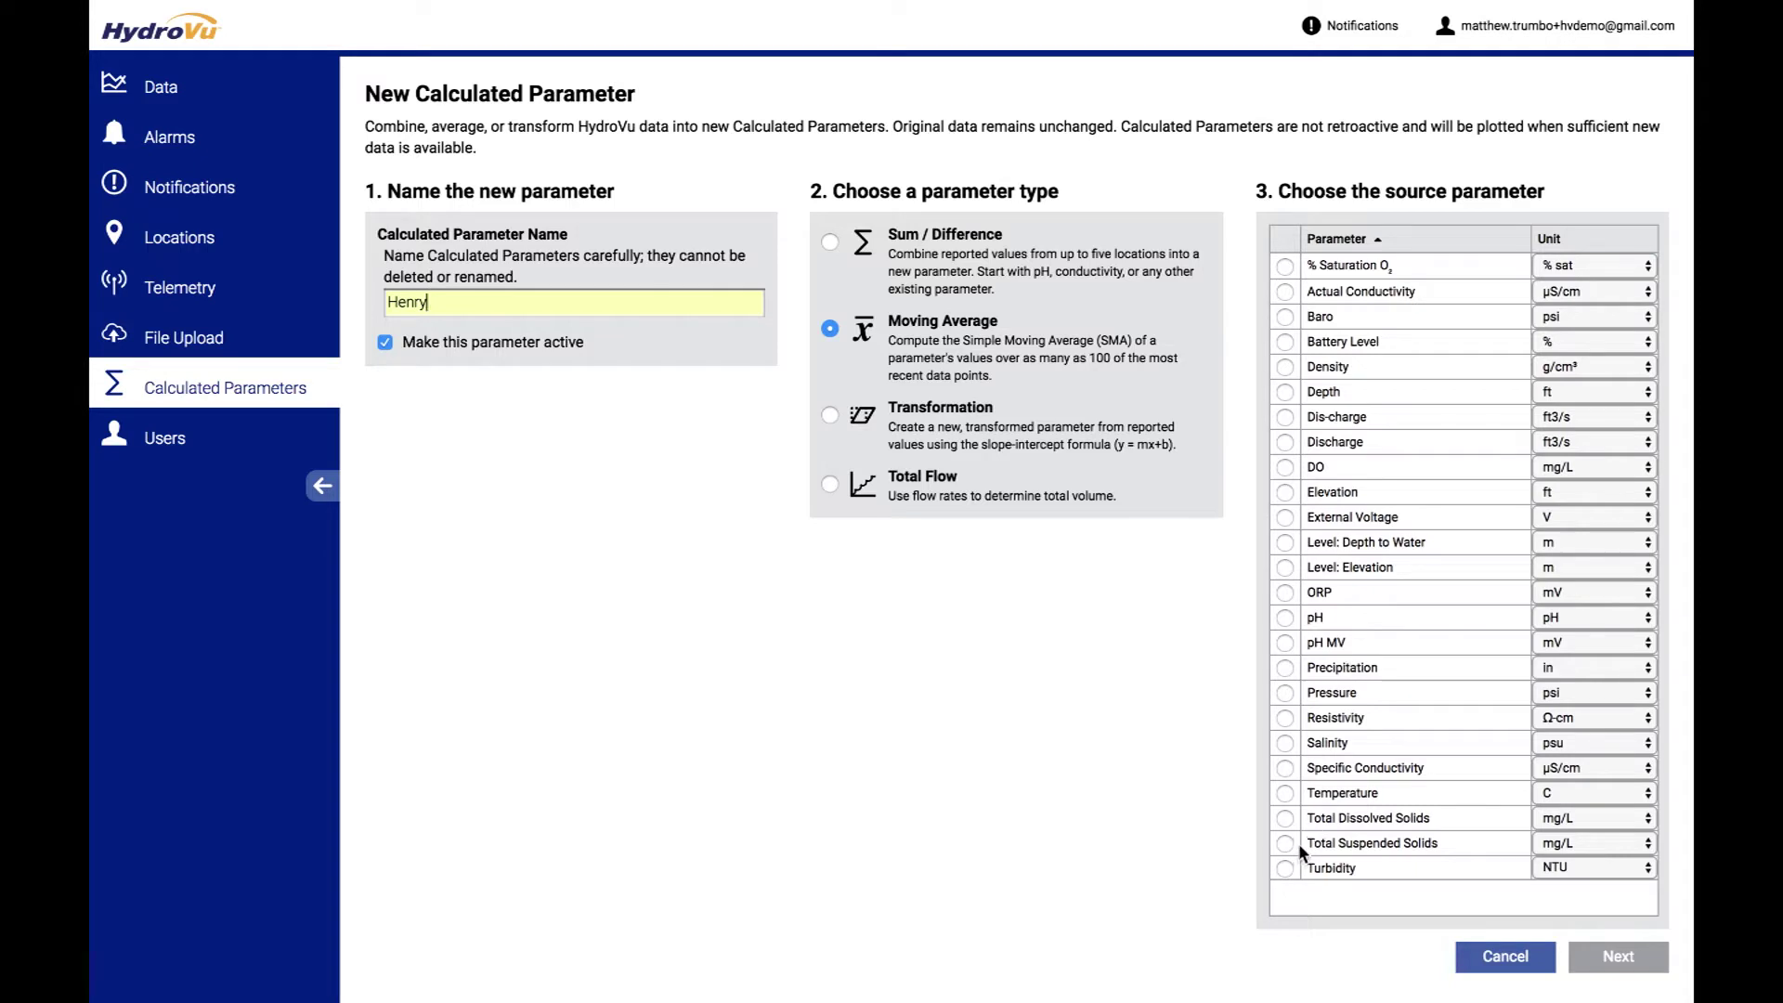
pyautogui.click(1289, 794)
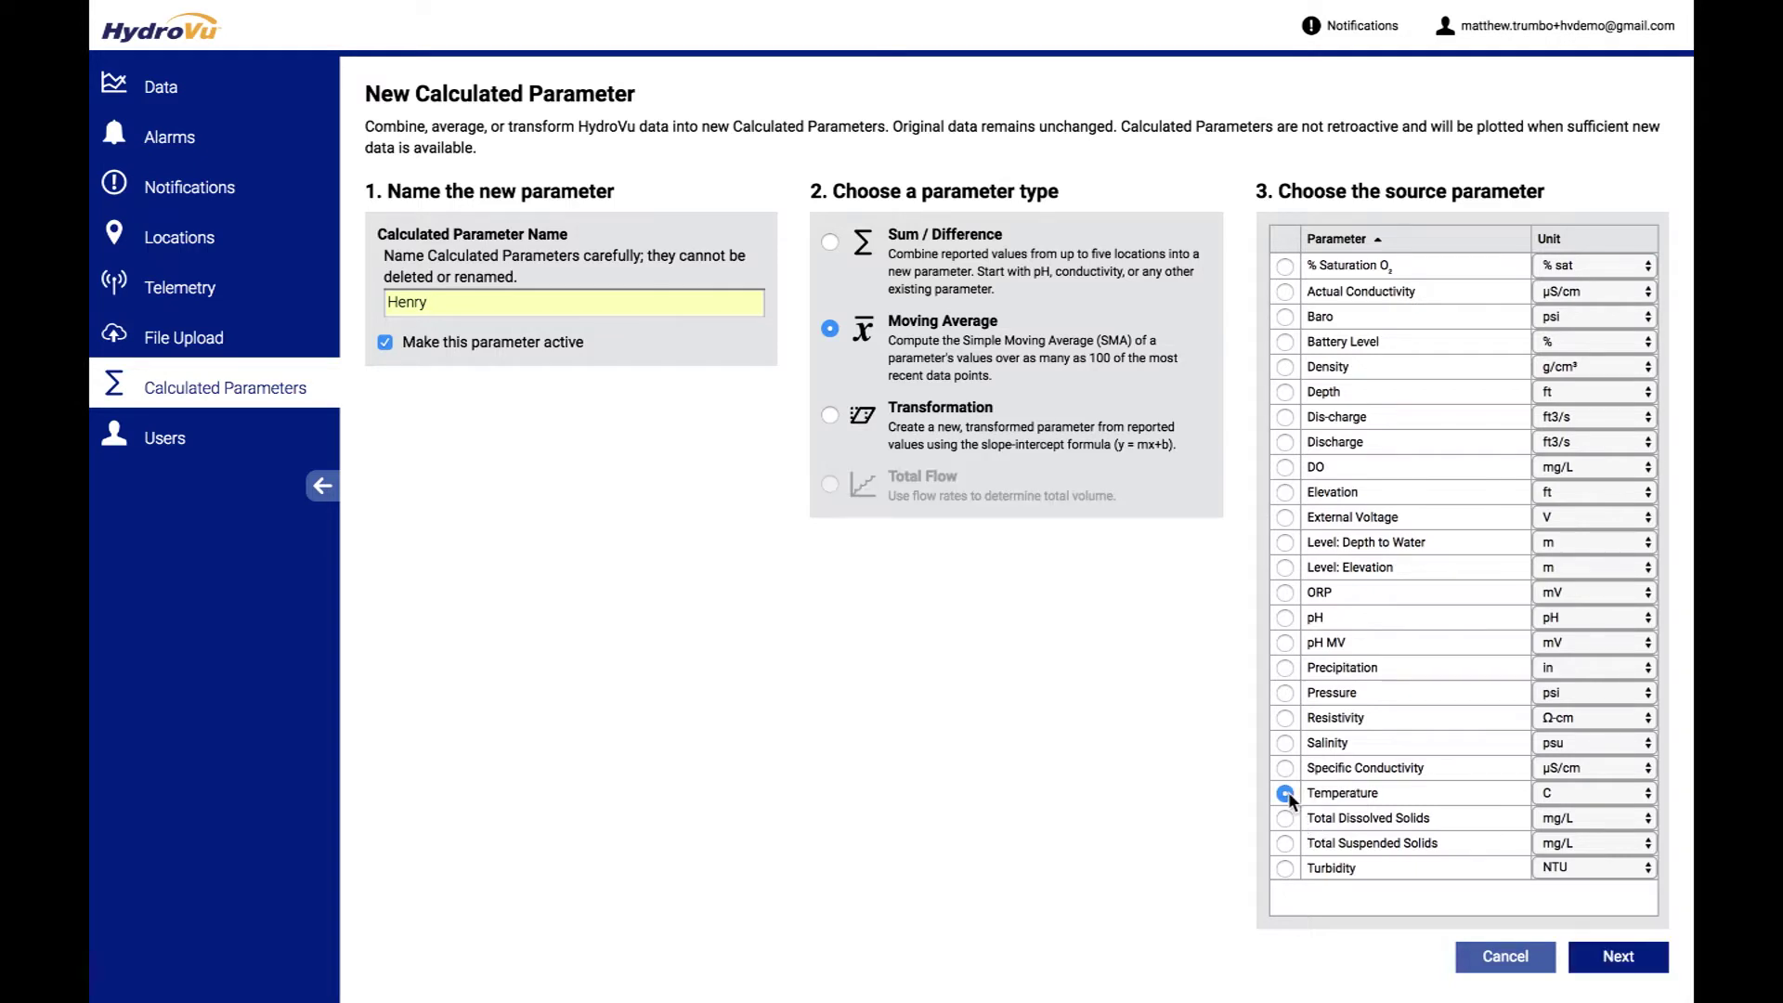
pyautogui.click(1612, 957)
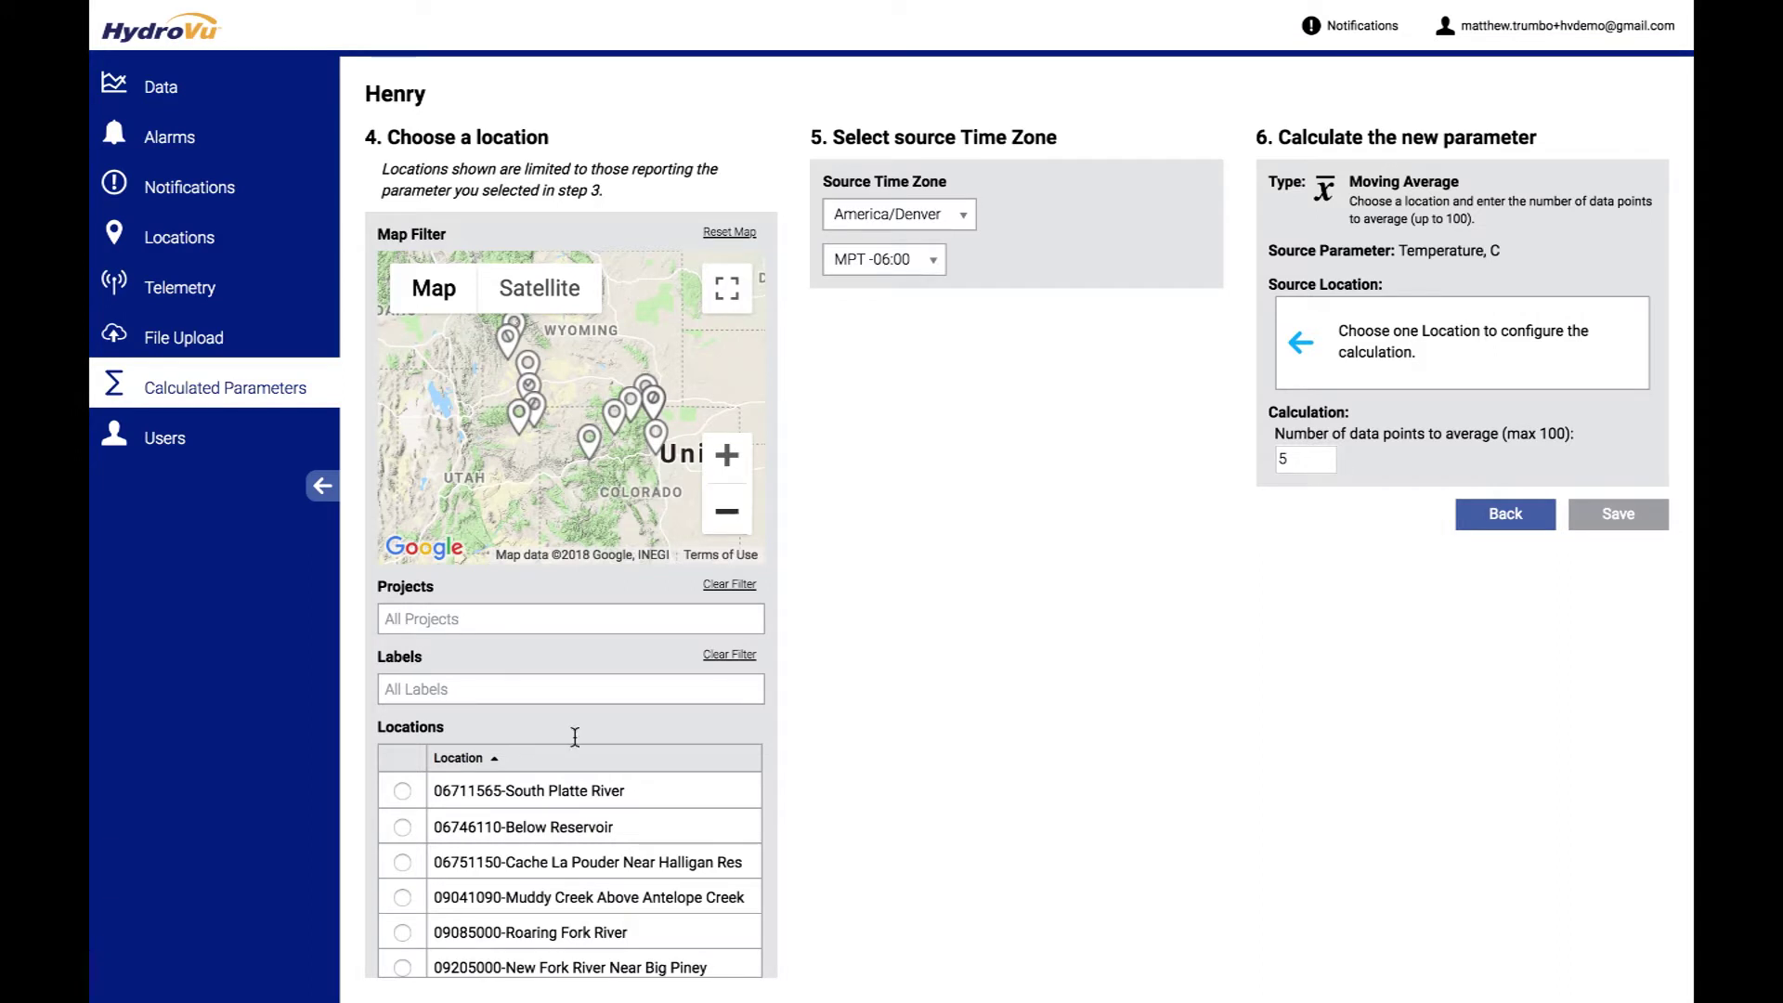
# Average 06711565-South Platte River over the default 5 data points and save Henry
pyautogui.click(404, 792)
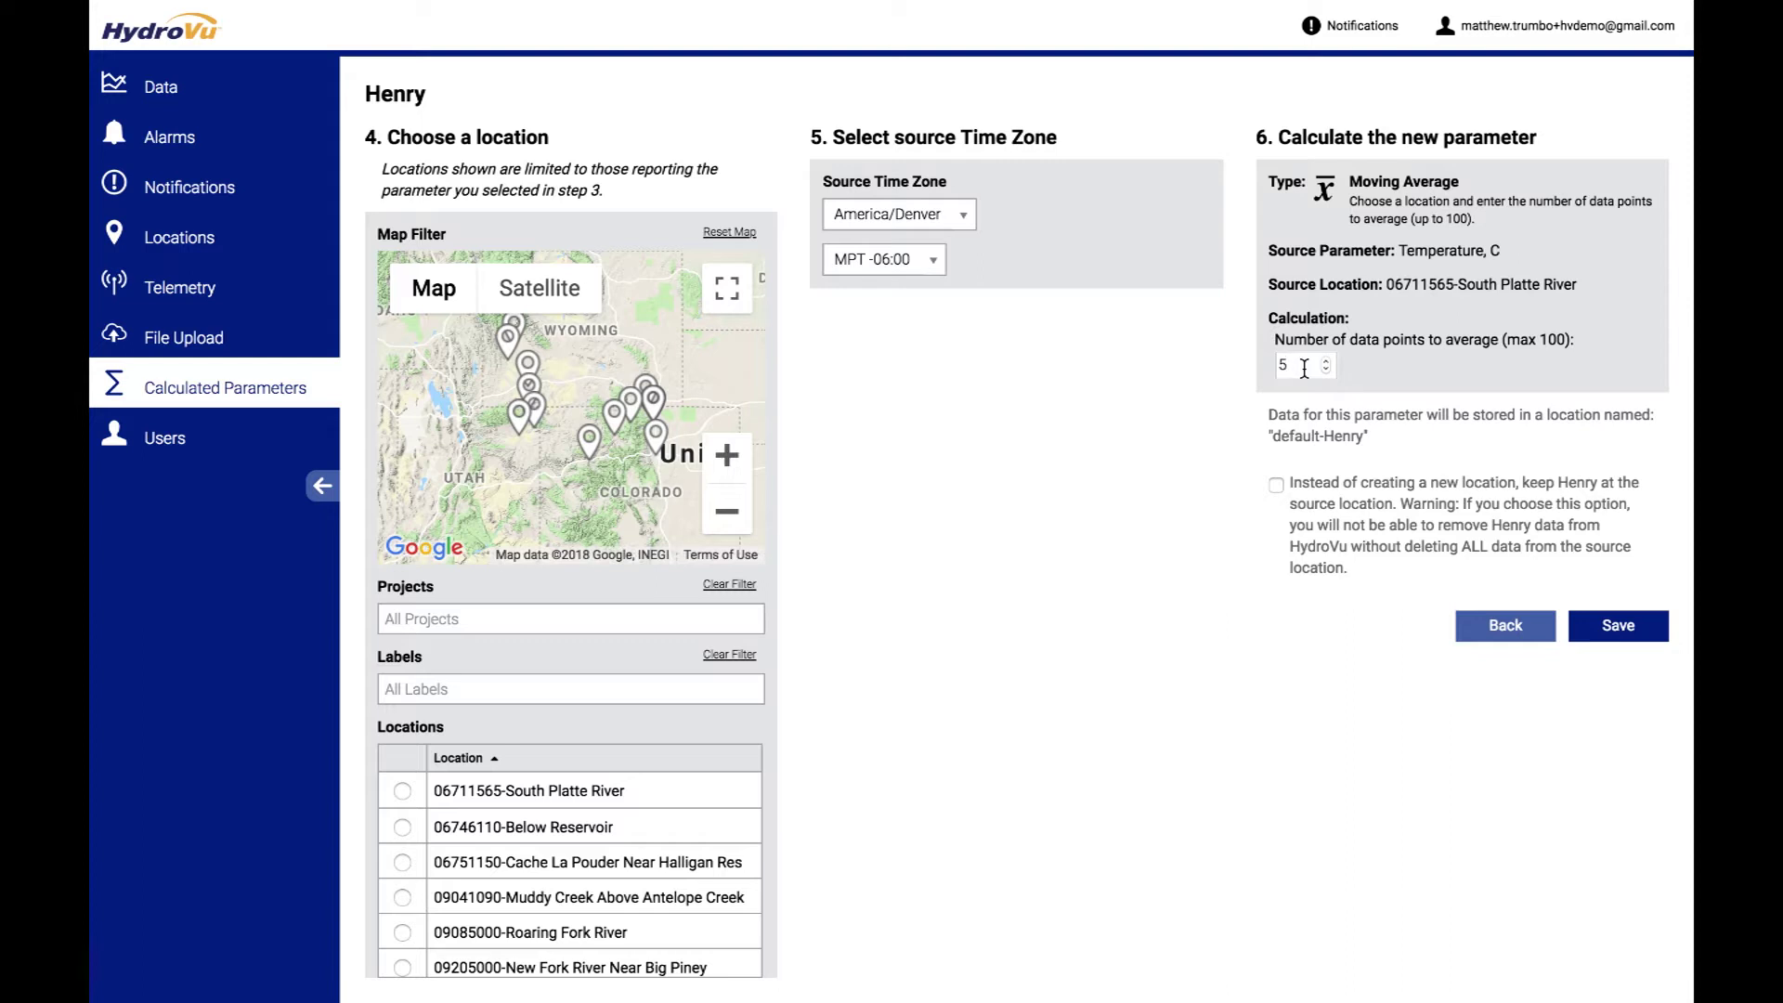
pyautogui.click(1610, 628)
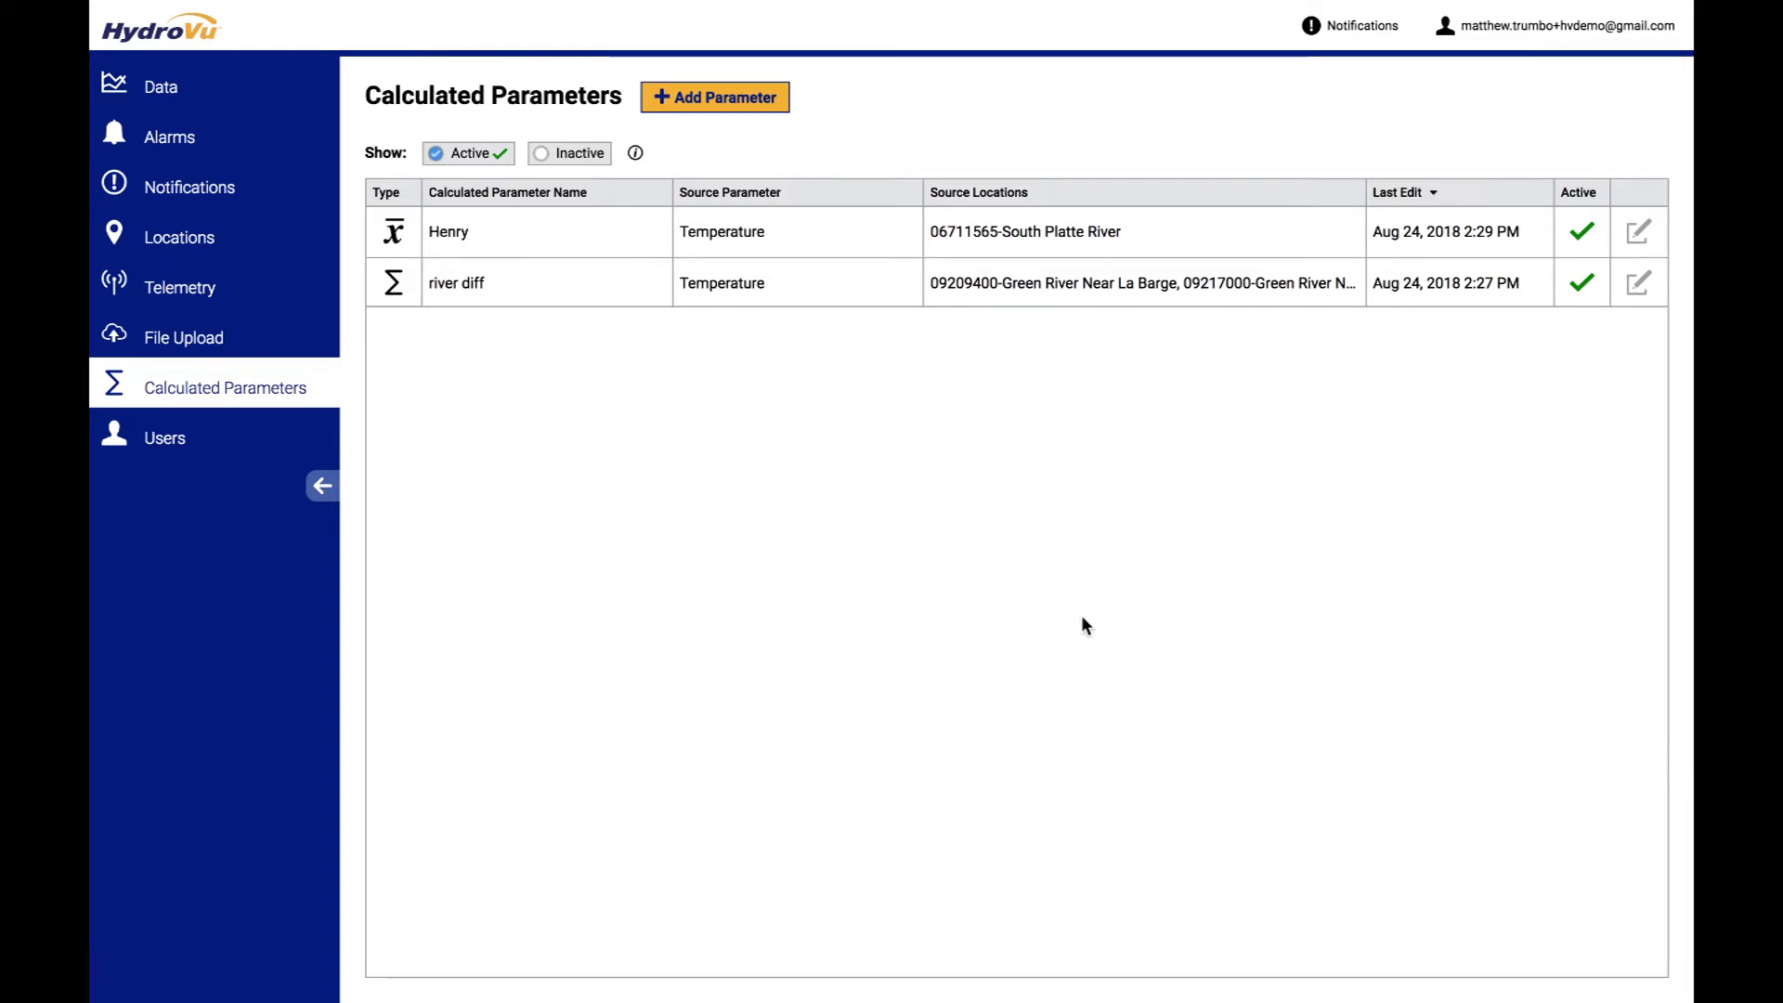
# Edit river diff so location b is added rather than subtracted, and save
pyautogui.click(1637, 283)
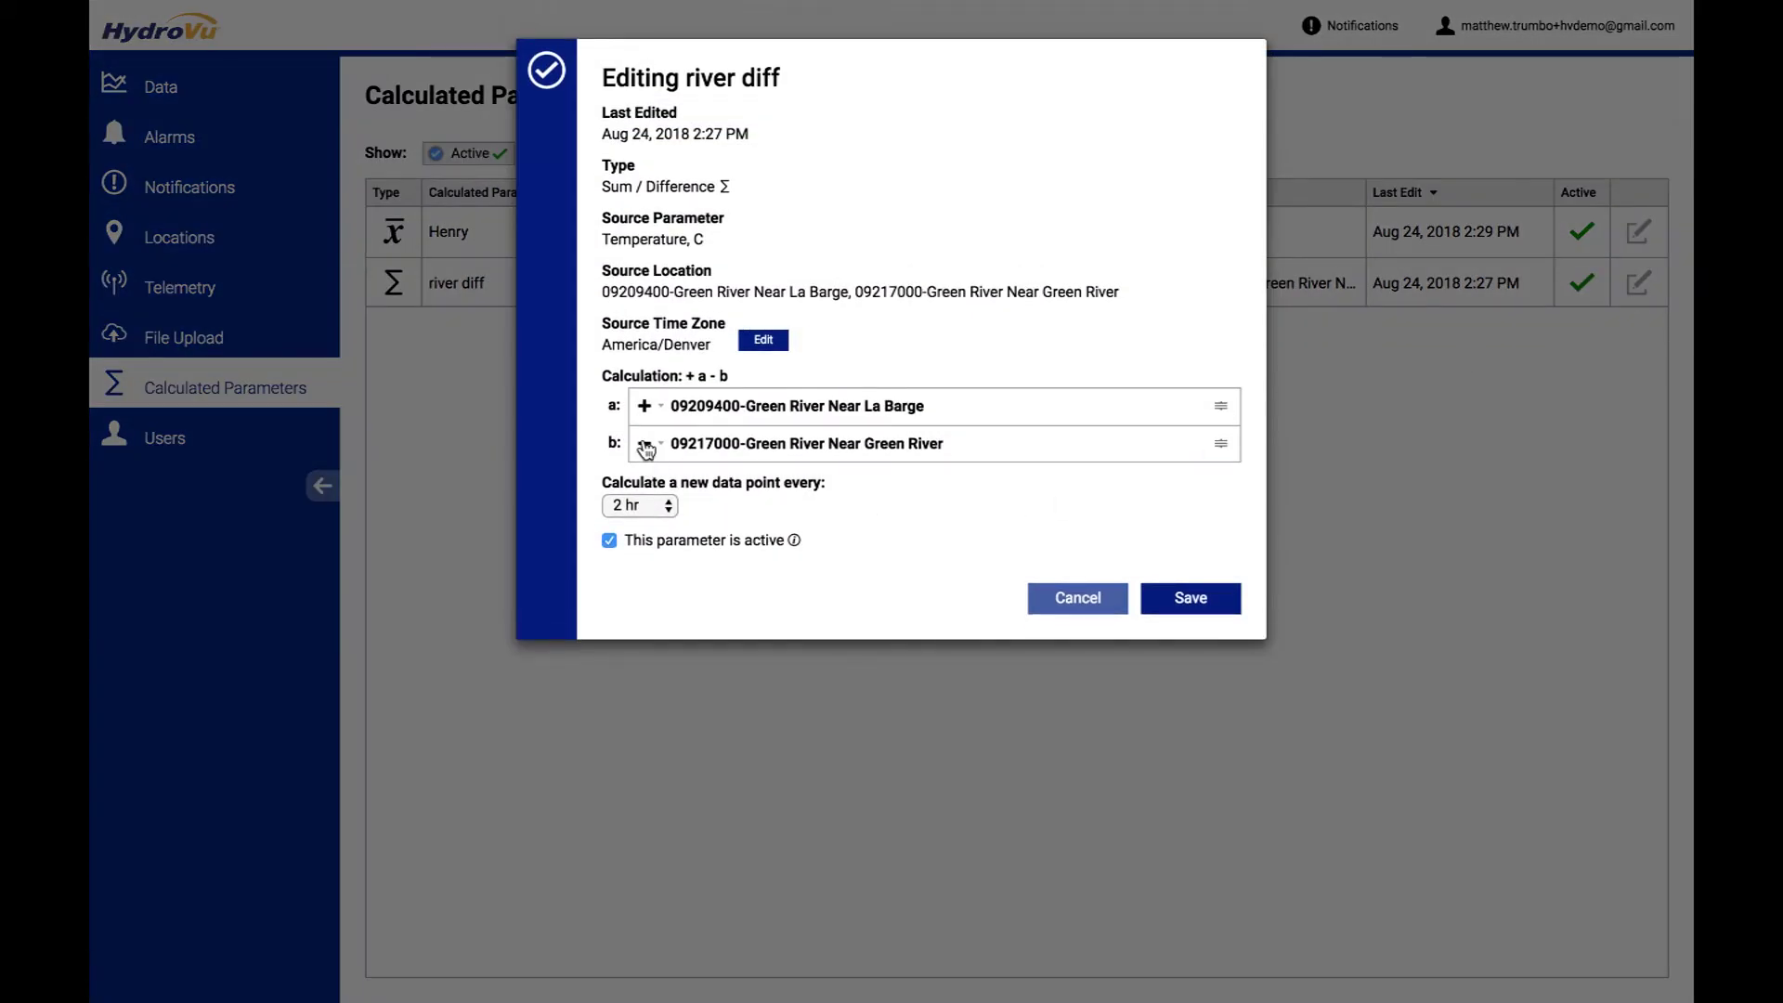
pyautogui.click(646, 447)
pyautogui.click(1161, 607)
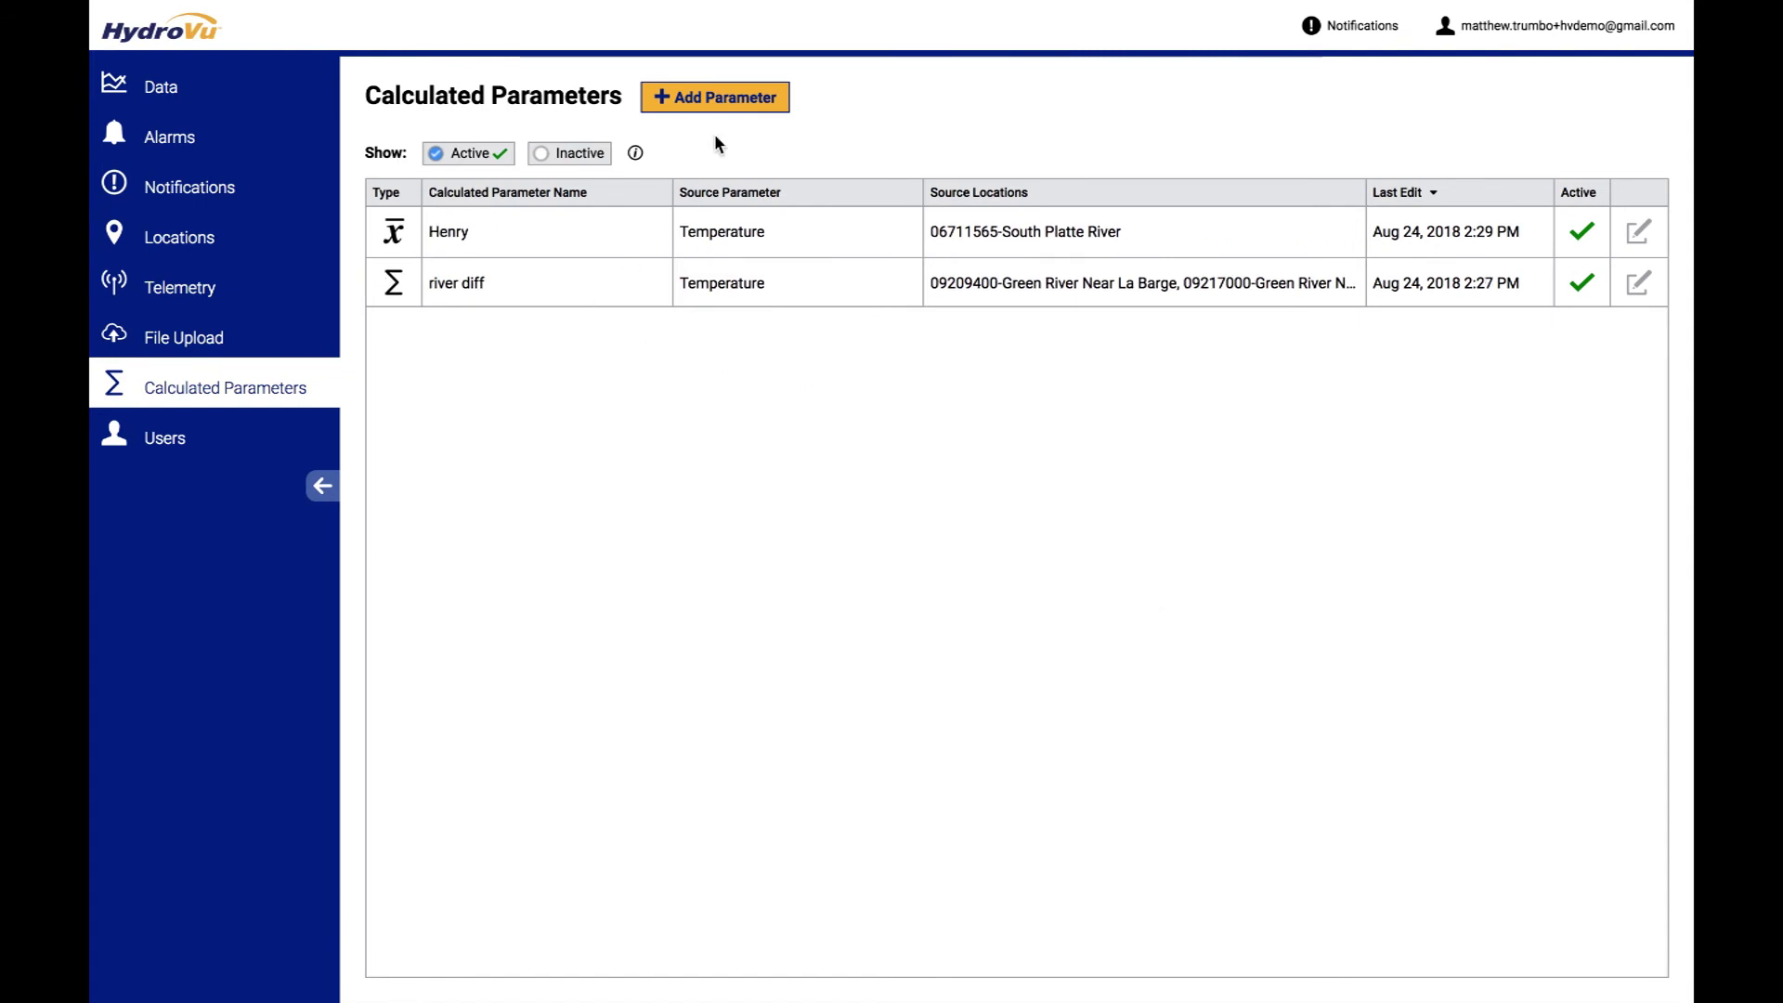
# Start a new calculated parameter with Total Flow as its type
pyautogui.click(725, 104)
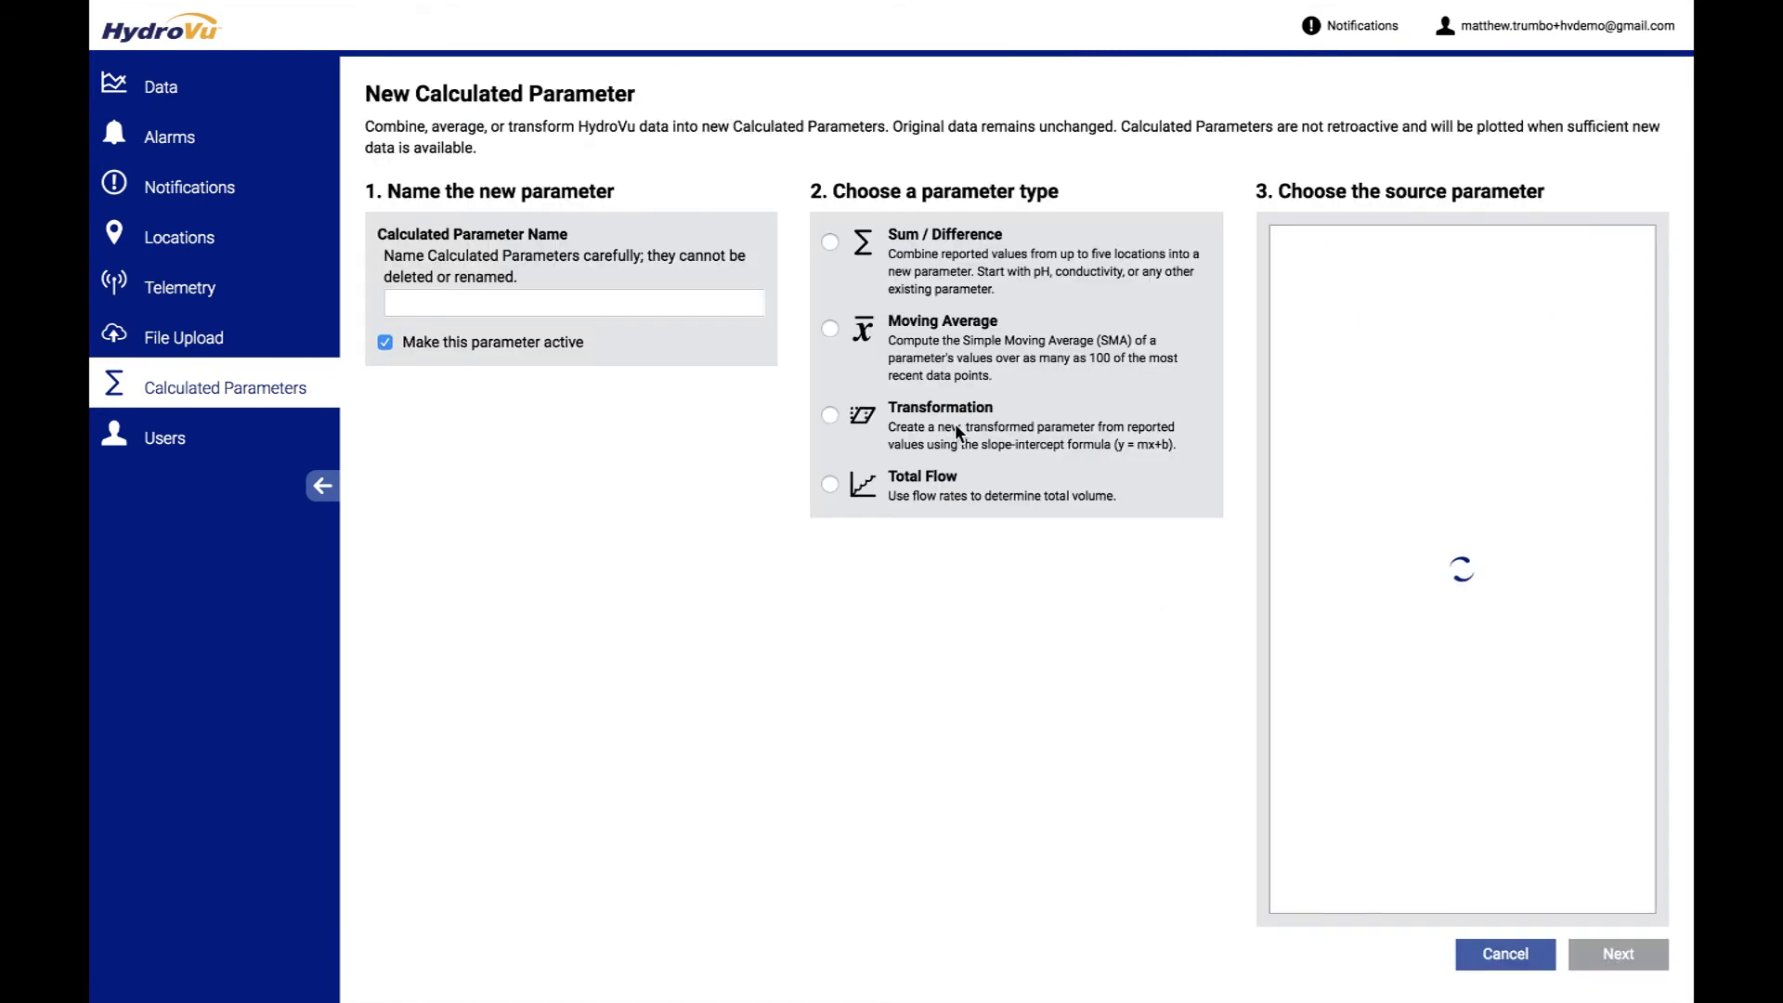
pyautogui.click(918, 493)
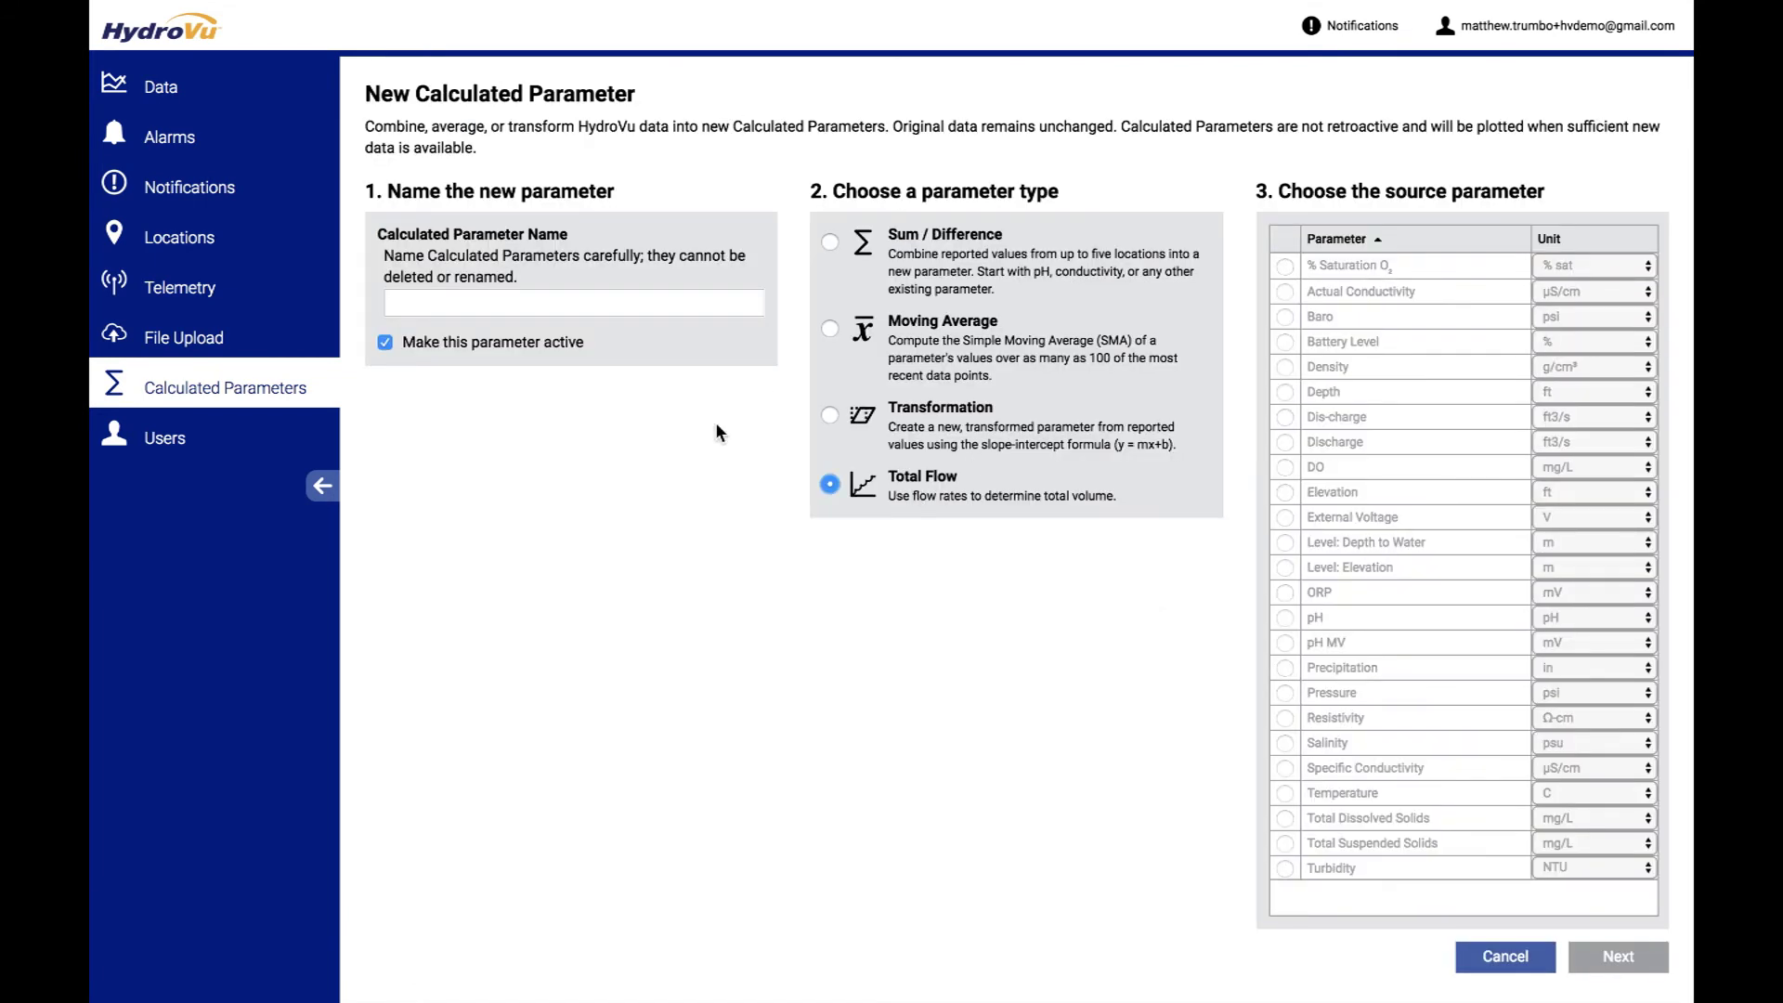